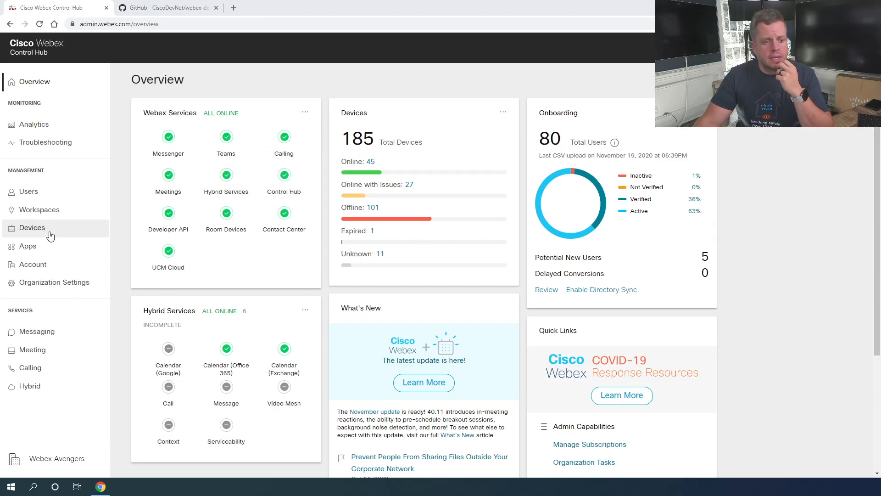
Step: Open the organization's device list, briefly toggle the selection of all devices, and look through the entries
{"action": "left_click", "coordinate": [50, 236]}
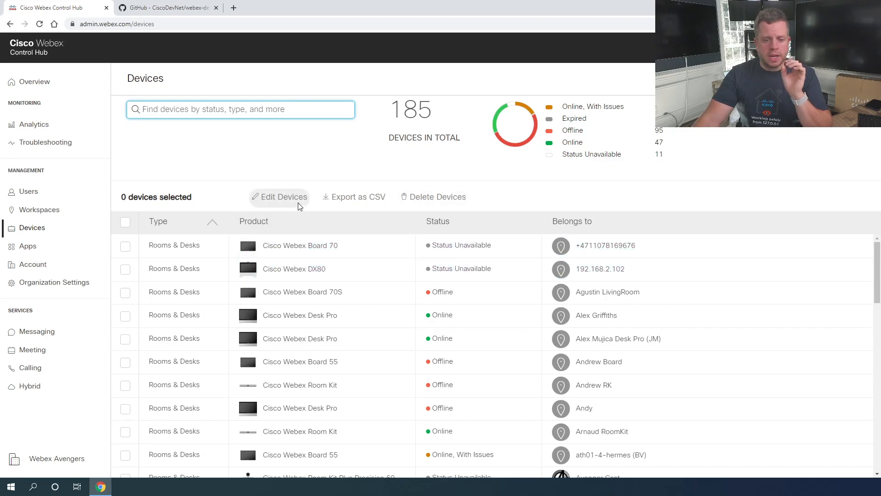
{"action": "scroll", "coordinate": [294, 303], "scroll_direction": "down", "scroll_amount": 1}
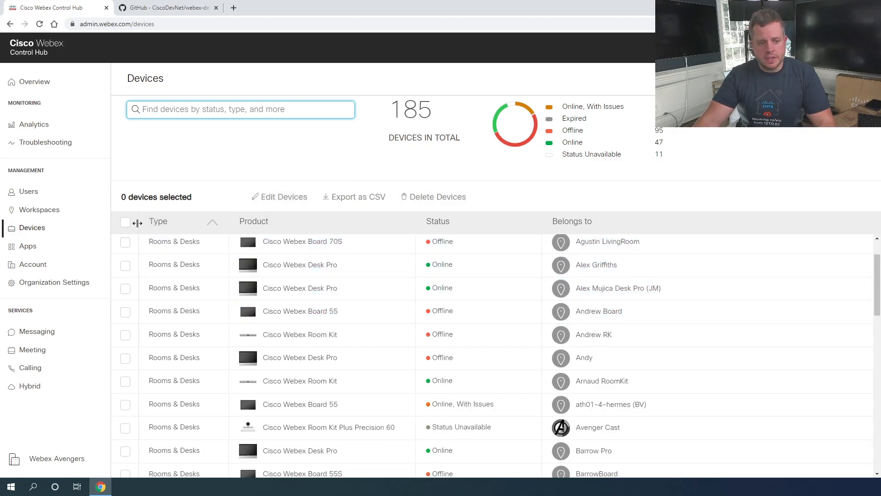
{"action": "left_click", "coordinate": [127, 223]}
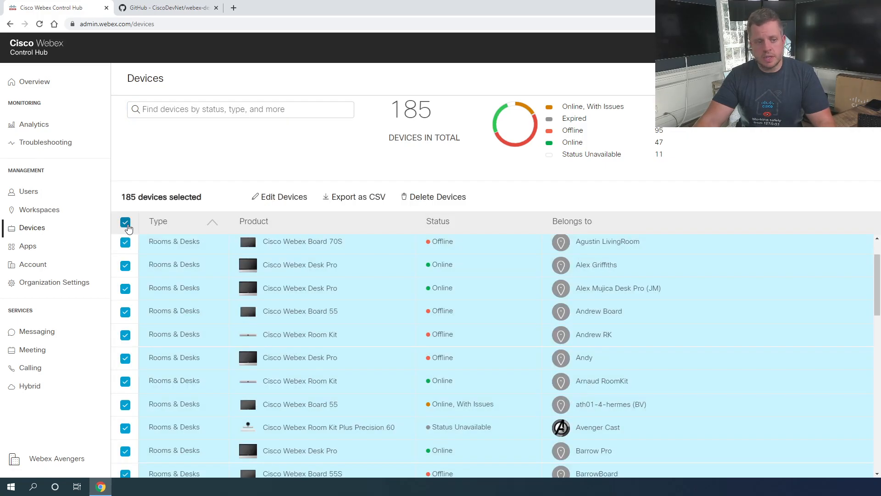
{"action": "left_click", "coordinate": [127, 225]}
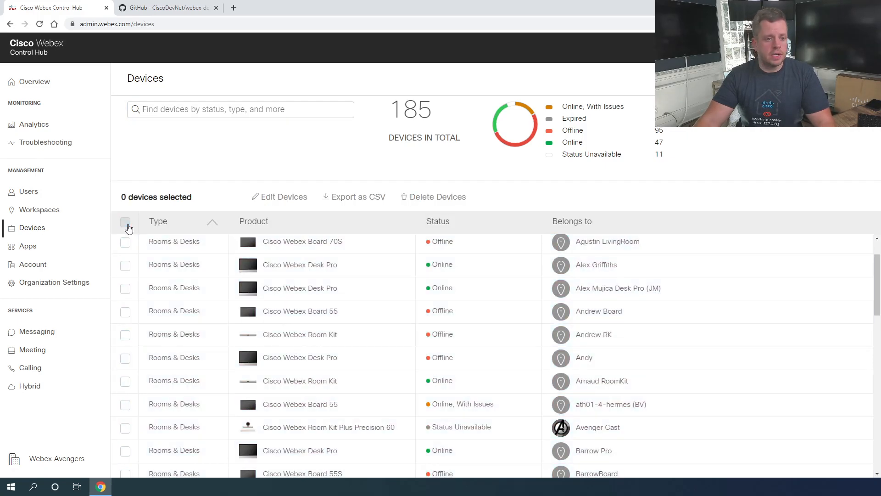
{"action": "scroll", "coordinate": [179, 296], "scroll_direction": "up", "scroll_amount": 1}
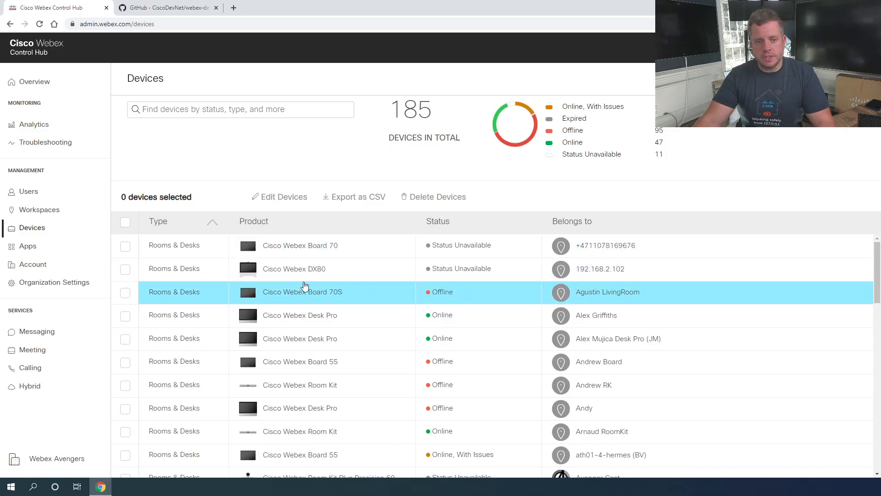
{"action": "scroll", "coordinate": [322, 299], "scroll_direction": "down", "scroll_amount": 10}
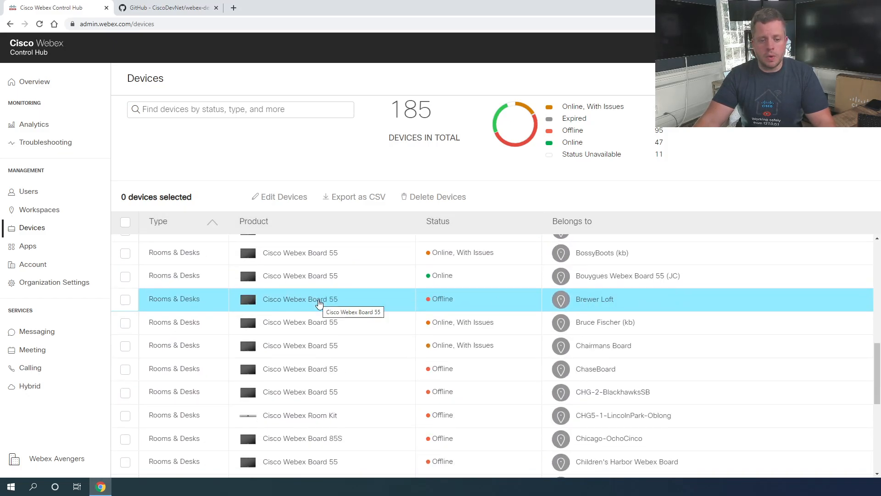
{"action": "scroll", "coordinate": [316, 304], "scroll_direction": "up", "scroll_amount": 10}
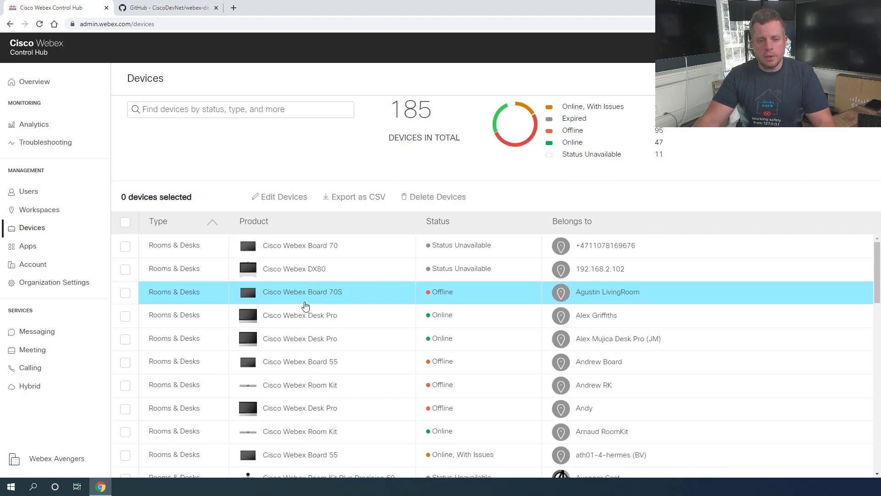
Step: Search the devices for "Webex Board" and filter them by the product Cisco Webex Board 85S
{"action": "left_click", "coordinate": [190, 110]}
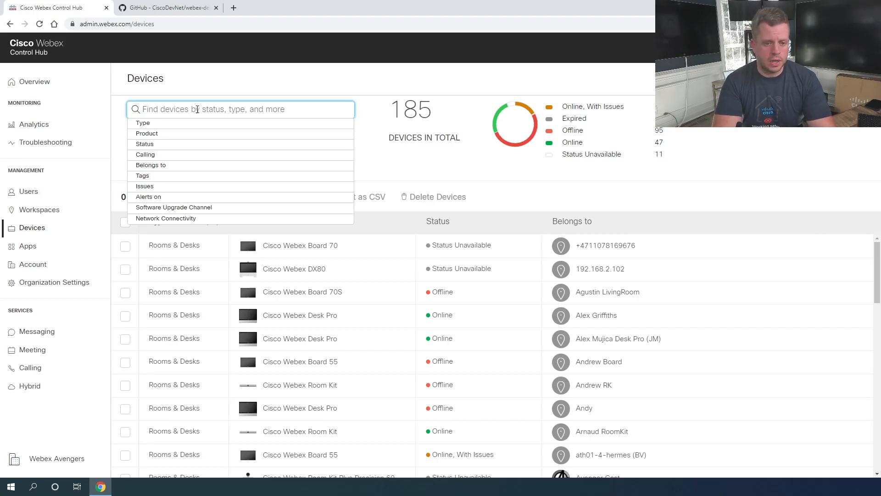
{"action": "type", "text": "Webex Board"}
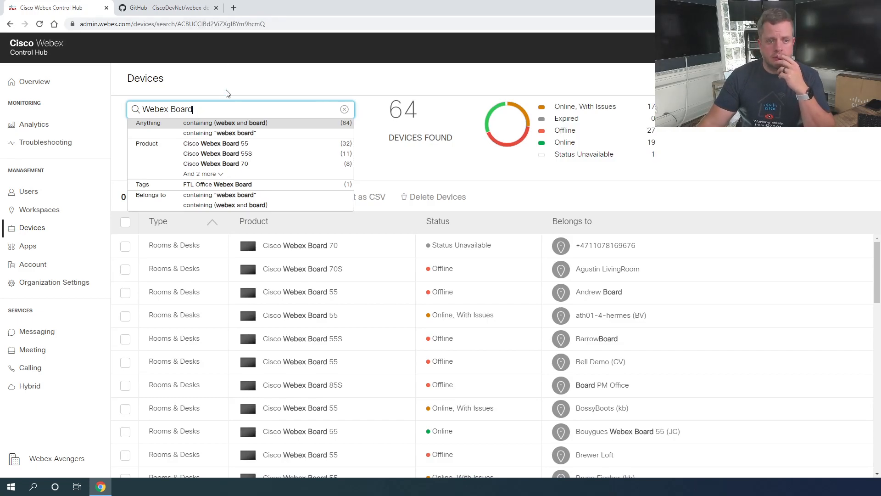
{"action": "left_click", "coordinate": [236, 176]}
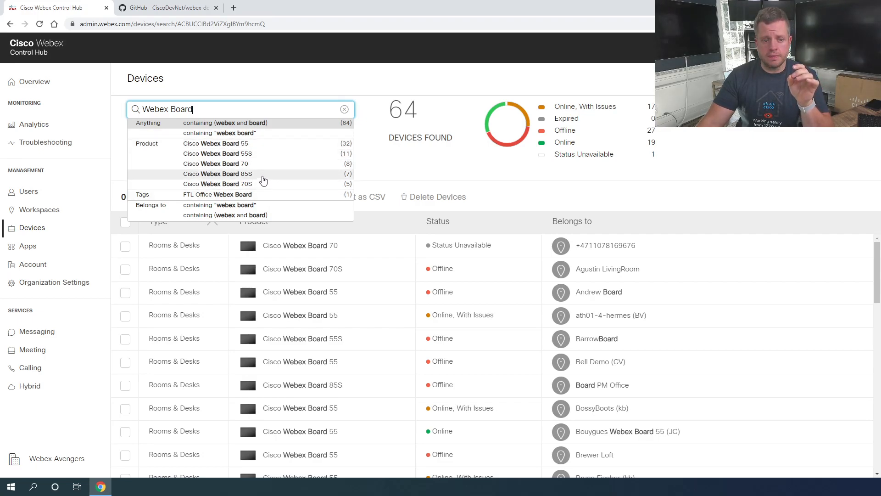
{"action": "left_click", "coordinate": [235, 177]}
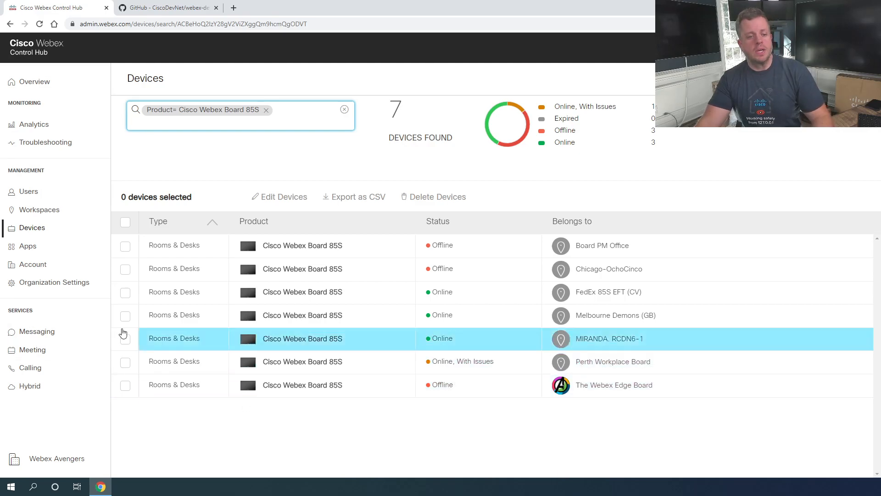
Step: Select only The Webex Edge Board among the filtered devices and open it for bulk editing
{"action": "left_click", "coordinate": [125, 222]}
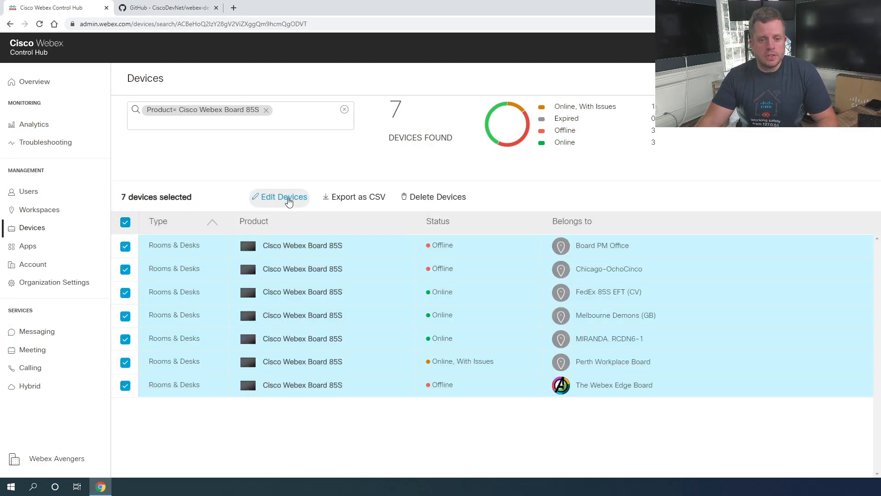
{"action": "left_click", "coordinate": [126, 224]}
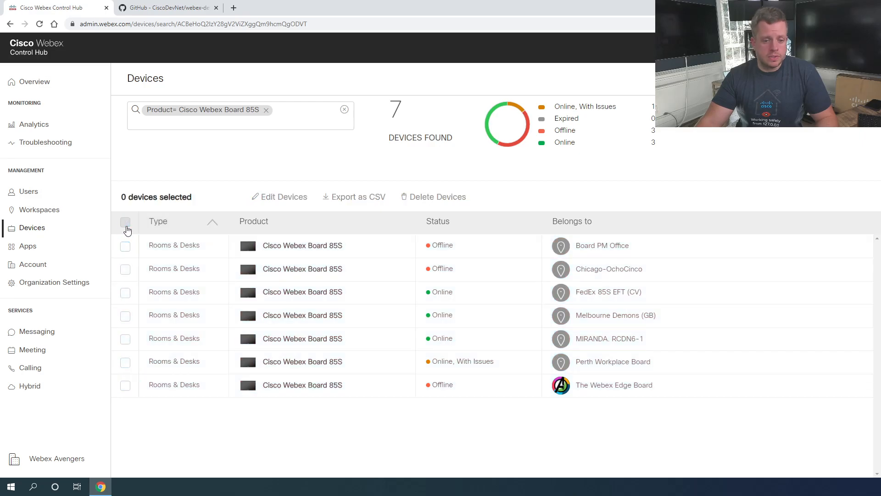
{"action": "left_click", "coordinate": [122, 387]}
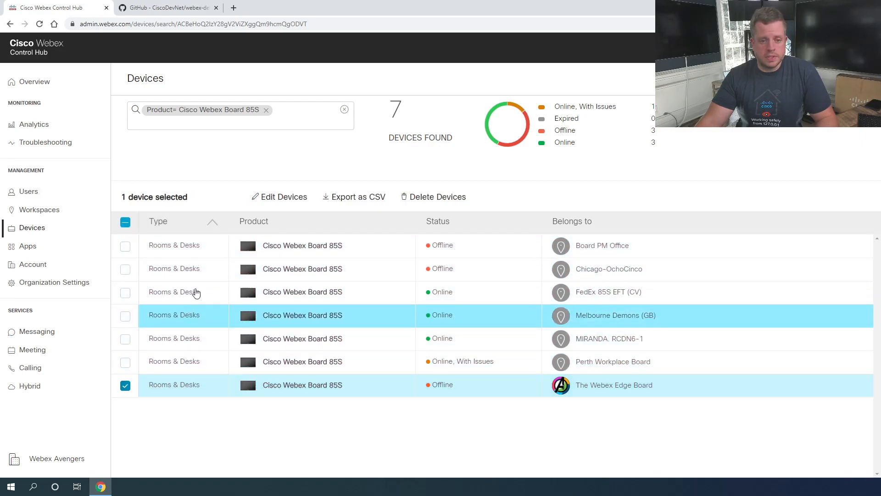
{"action": "left_click", "coordinate": [276, 202]}
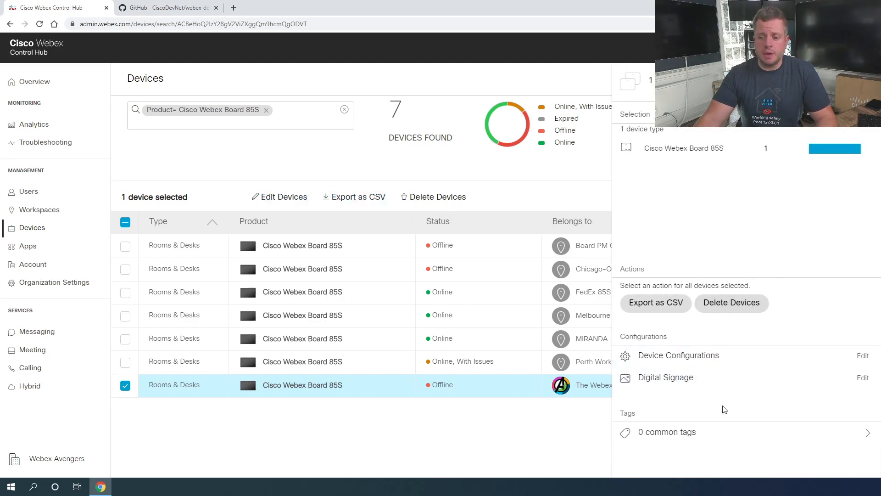
Step: View the device configurations available for the selected board and return to the device list
{"action": "left_click", "coordinate": [726, 364]}
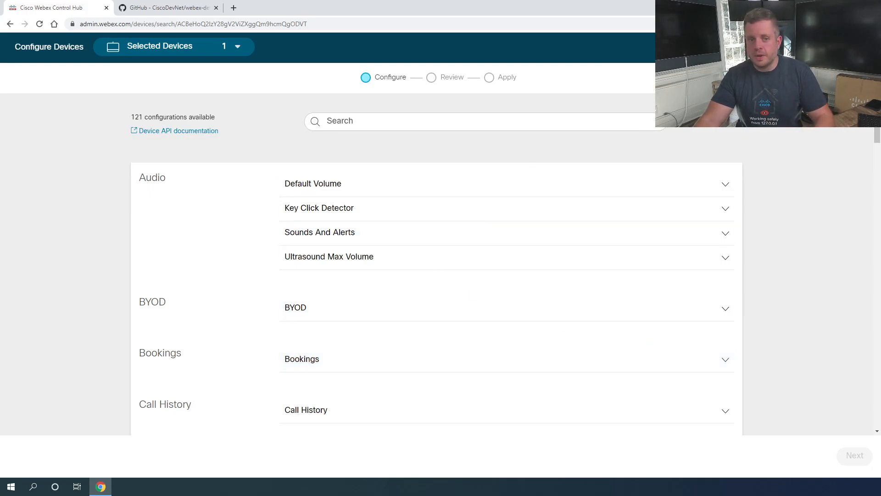
{"action": "key", "text": "Escape"}
{"action": "left_click", "coordinate": [518, 164]}
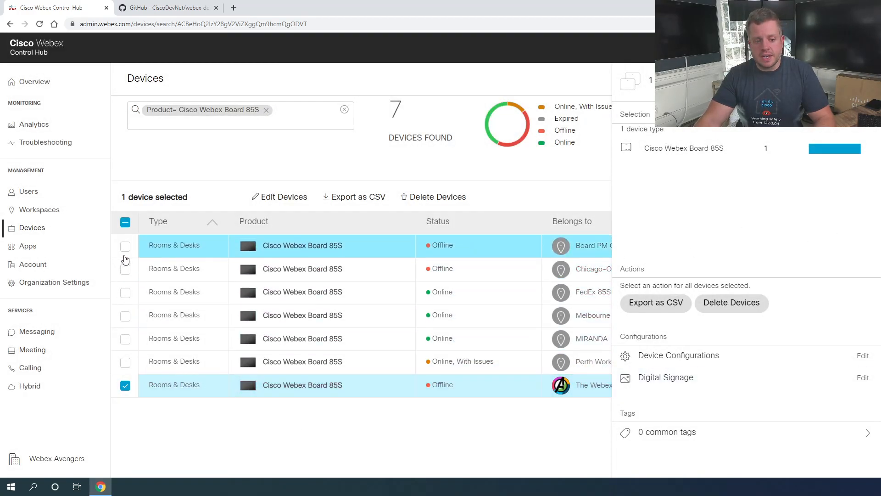
Step: Add the Board PM Office device to the selection and tag both boards with "Bulk Demo"
{"action": "left_click", "coordinate": [126, 293]}
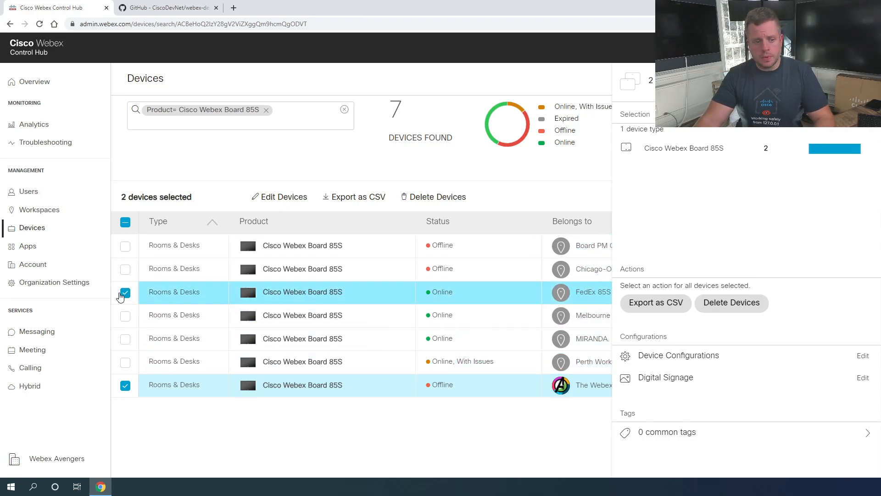
{"action": "left_click", "coordinate": [125, 292]}
{"action": "left_click", "coordinate": [126, 246]}
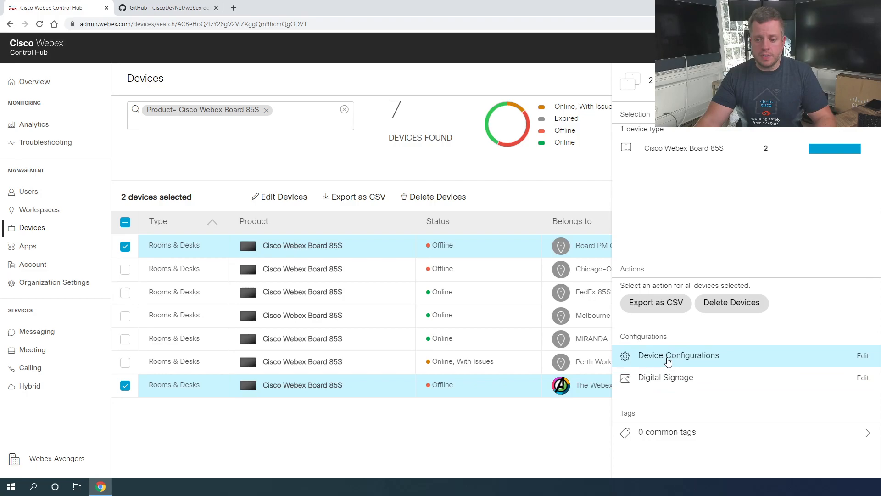
{"action": "left_click", "coordinate": [666, 439]}
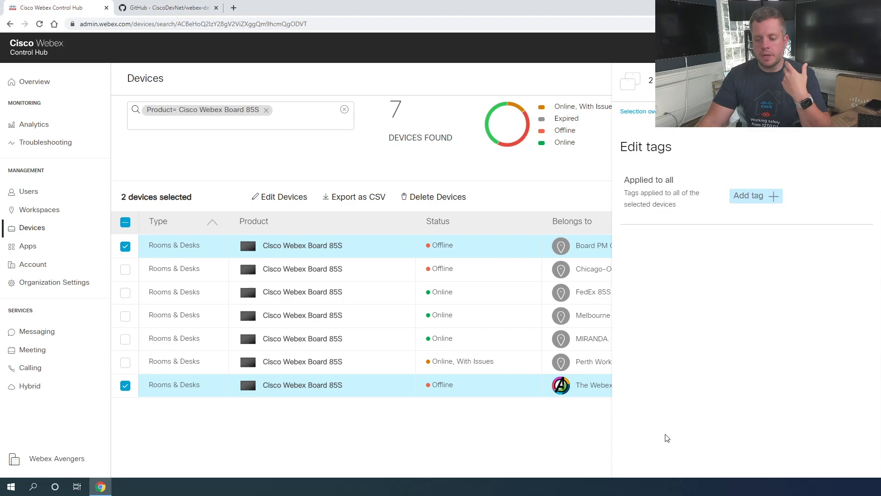
{"action": "left_click", "coordinate": [766, 197]}
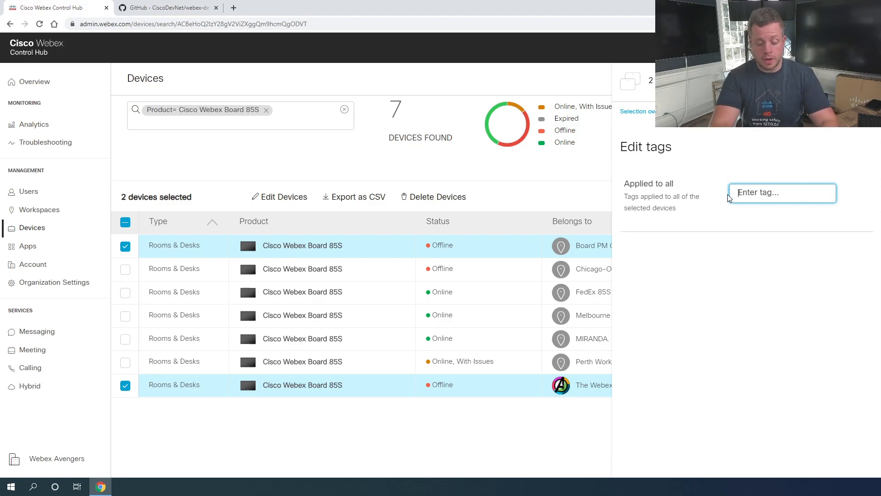
{"action": "type", "text": "Bulk Demo"}
{"action": "key", "text": "Return"}
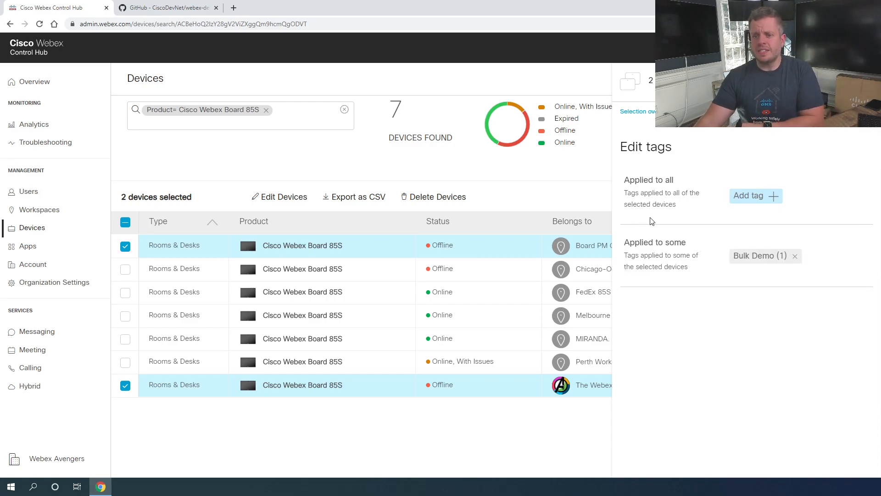
{"action": "left_click", "coordinate": [863, 80]}
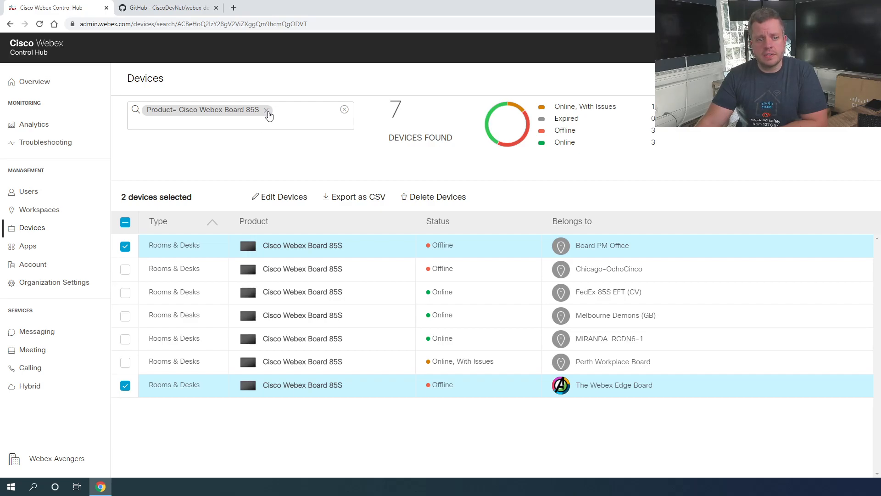
Step: Replace the product filter with a filter for the tag Bulk Demo to check the tagged devices
{"action": "left_click", "coordinate": [267, 111]}
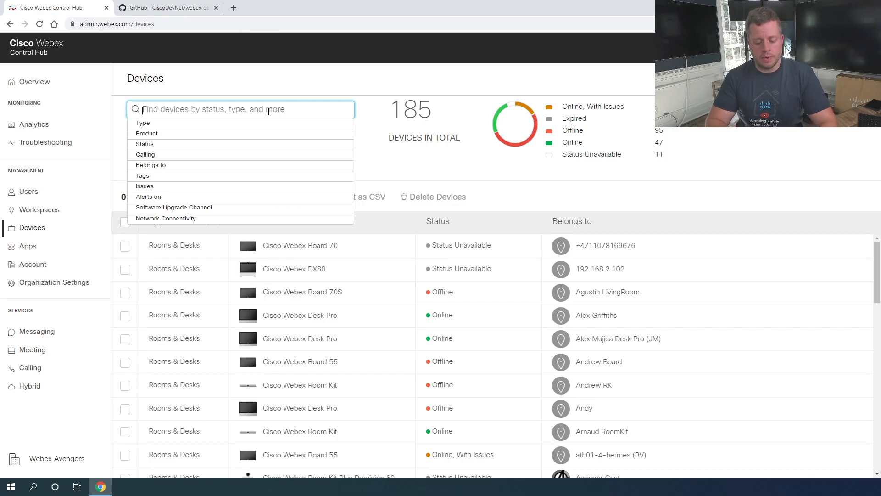
{"action": "type", "text": "Bulk"}
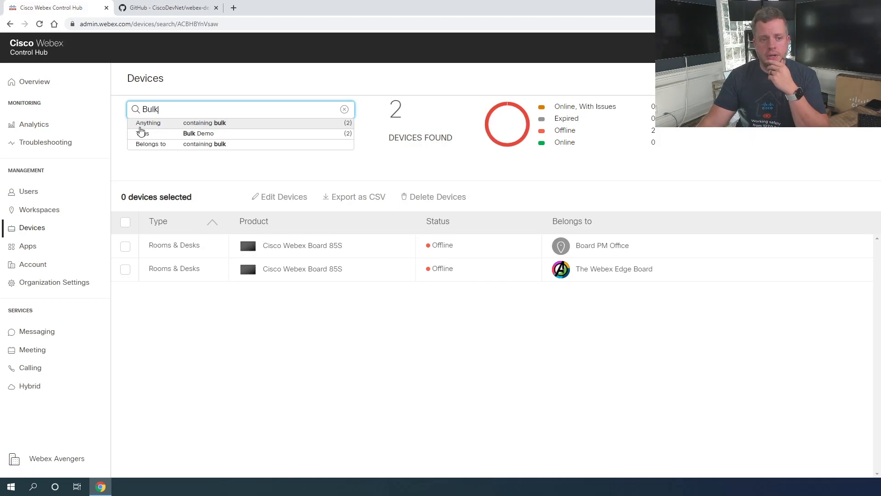
{"action": "left_click", "coordinate": [198, 134]}
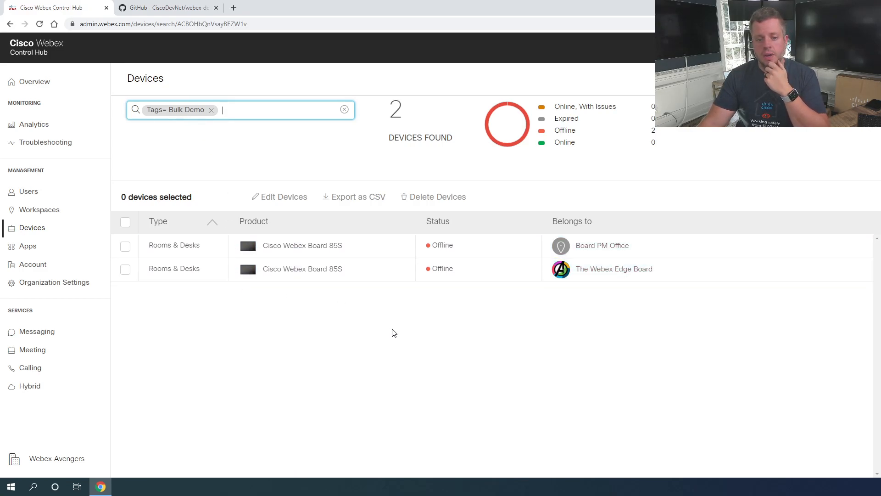
Step: Remove the tag filter and search the device list for "Desk Pro"
{"action": "left_click", "coordinate": [211, 111]}
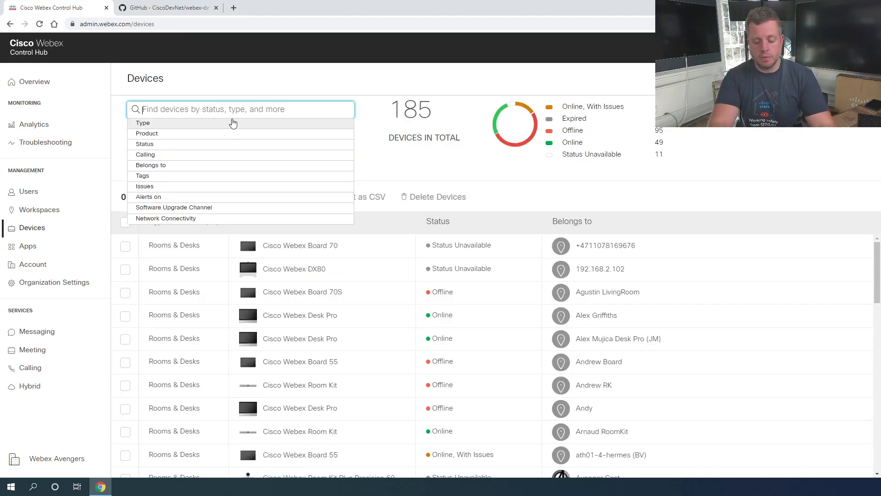
{"action": "type", "text": "Desk"}
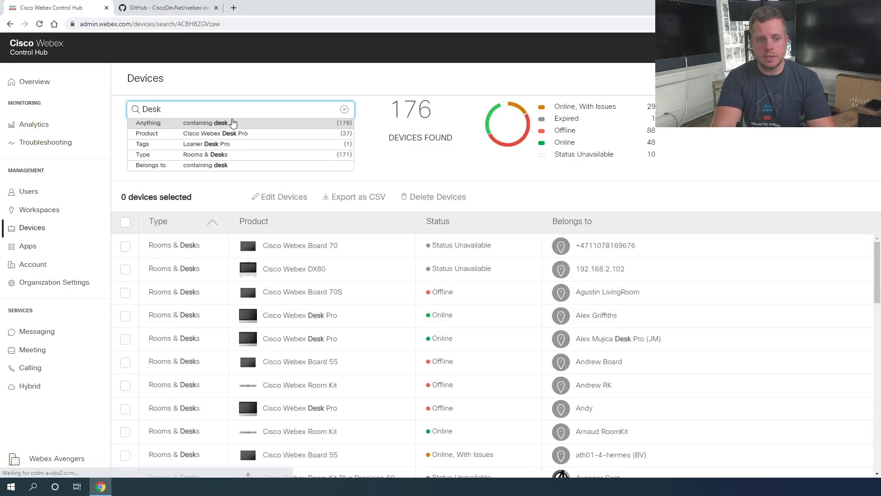
{"action": "type", "text": " Pro"}
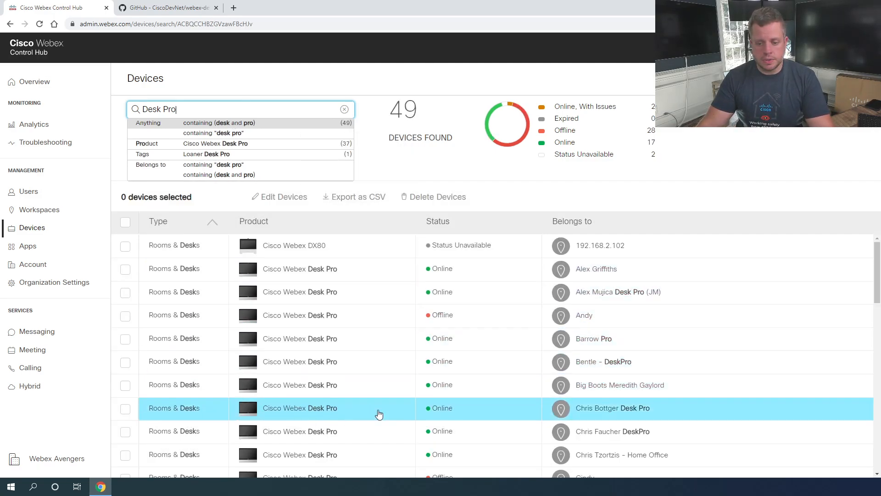
{"action": "scroll", "coordinate": [461, 351], "scroll_direction": "down", "scroll_amount": 1}
{"action": "scroll", "coordinate": [461, 351], "scroll_direction": "up", "scroll_amount": 1}
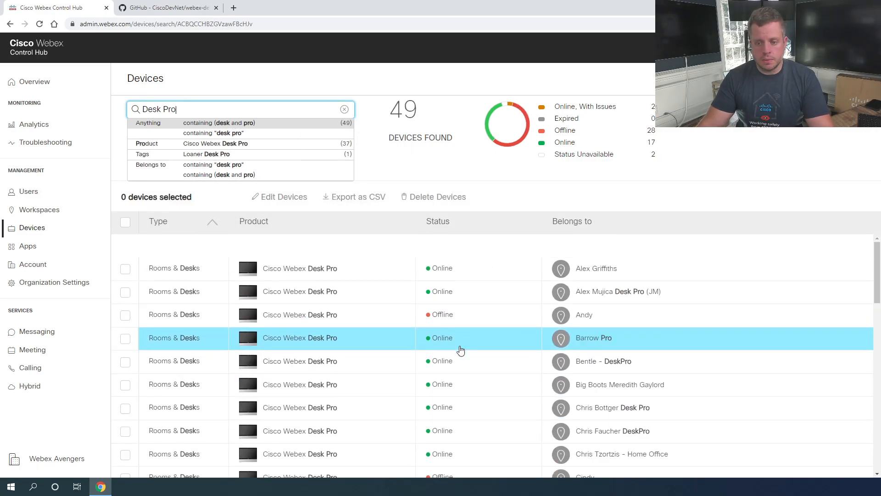
Step: Select the fifth device in the search results, a Cisco Webex Desk Pro, and tag it with "Bulk Demo"
{"action": "left_click", "coordinate": [126, 340]}
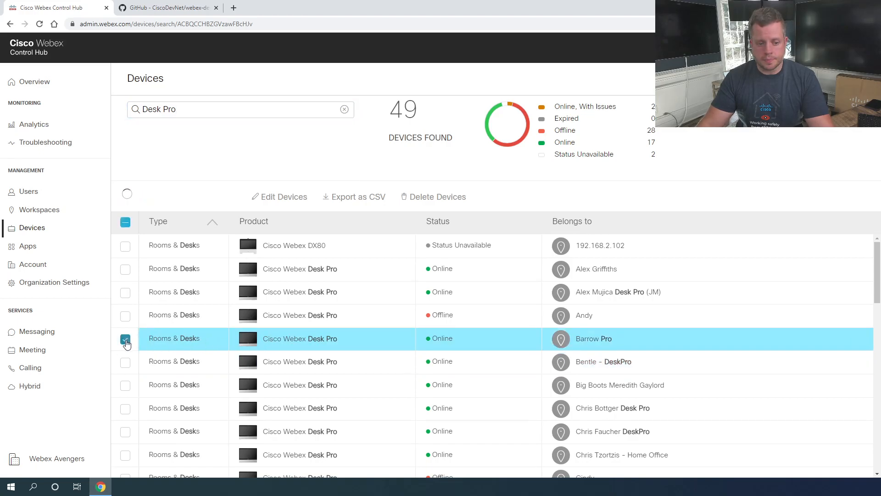
{"action": "left_click", "coordinate": [303, 201]}
{"action": "left_click", "coordinate": [679, 429]}
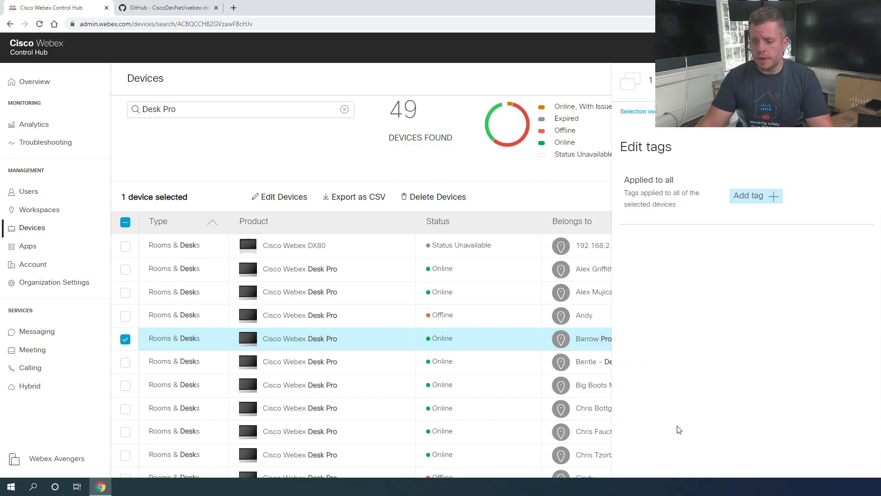
{"action": "left_click", "coordinate": [756, 196]}
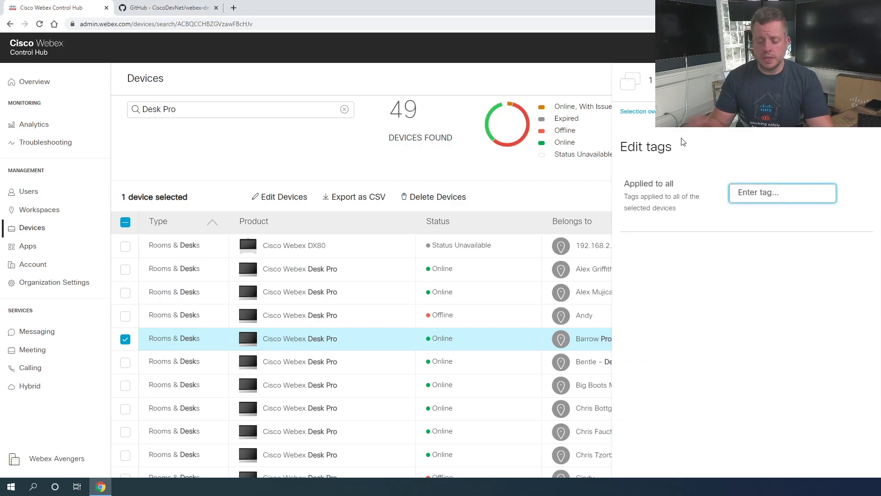
{"action": "type", "text": "Bulk Demo"}
{"action": "key", "text": "Return"}
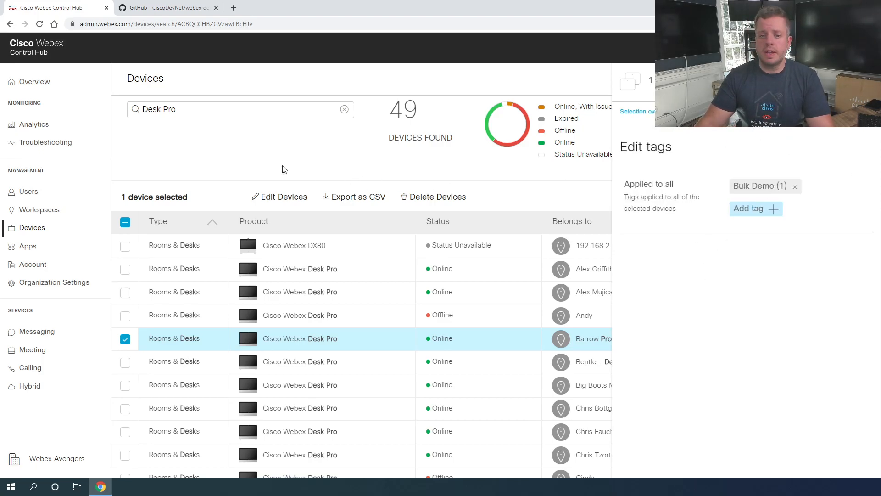
Step: Replace the search with filters for the tag Bulk Demo and the product Cisco Webex Board 85S
{"action": "left_click", "coordinate": [213, 109]}
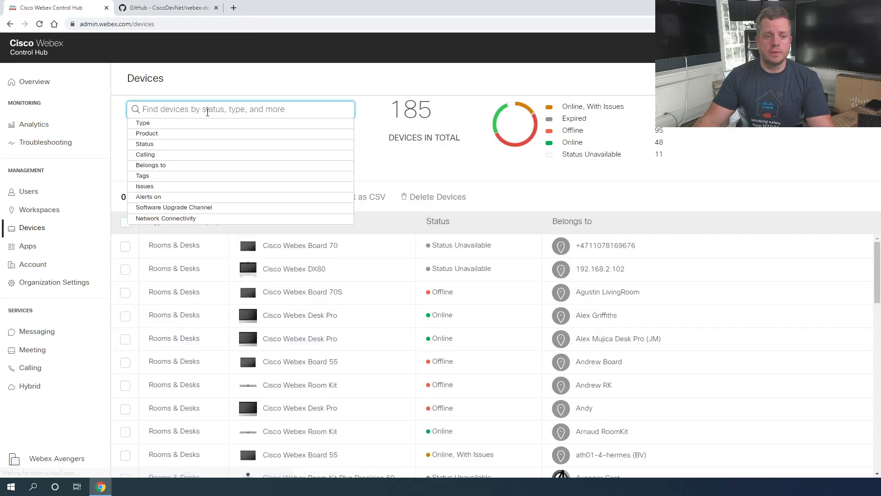
{"action": "type", "text": "bulk"}
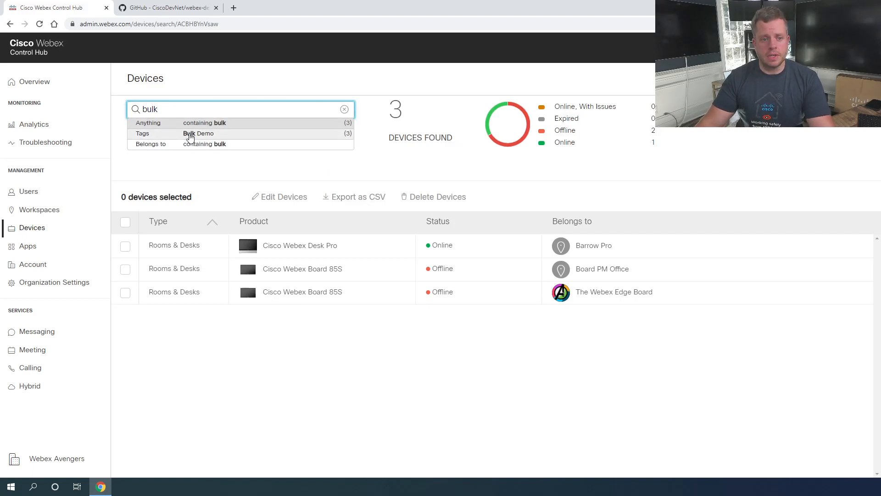
{"action": "left_click", "coordinate": [204, 133]}
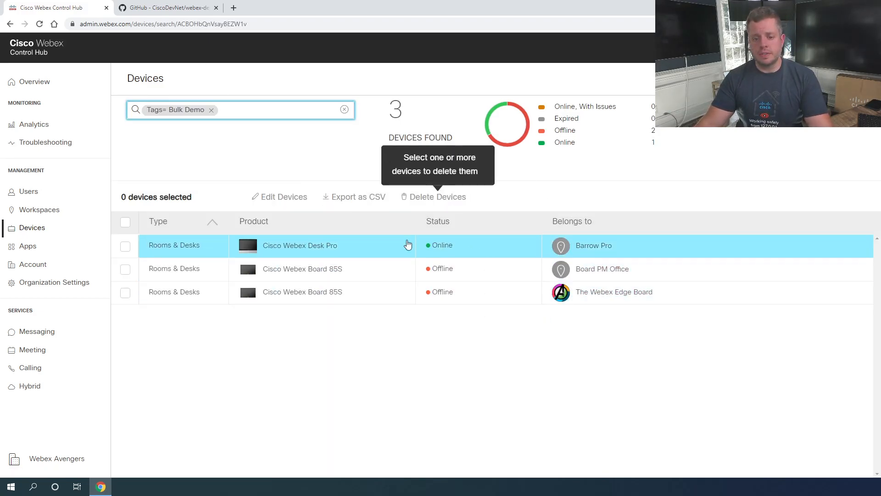
{"action": "left_click", "coordinate": [244, 110]}
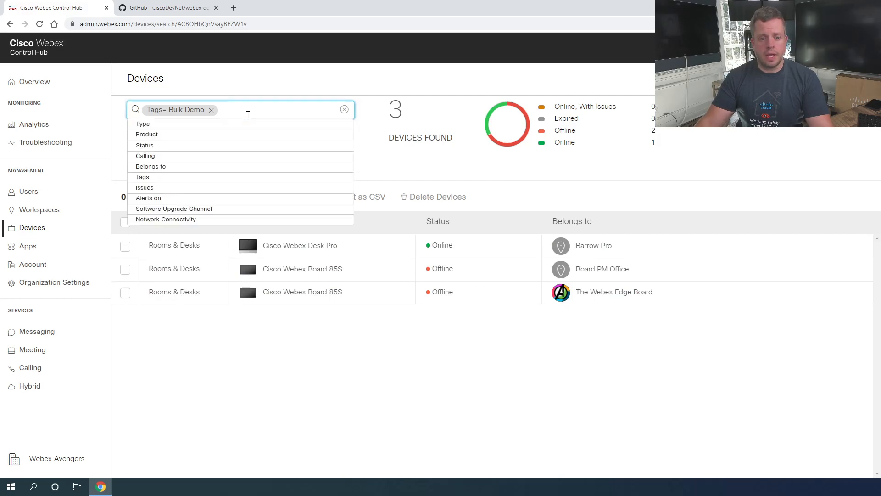
{"action": "type", "text": "webex"}
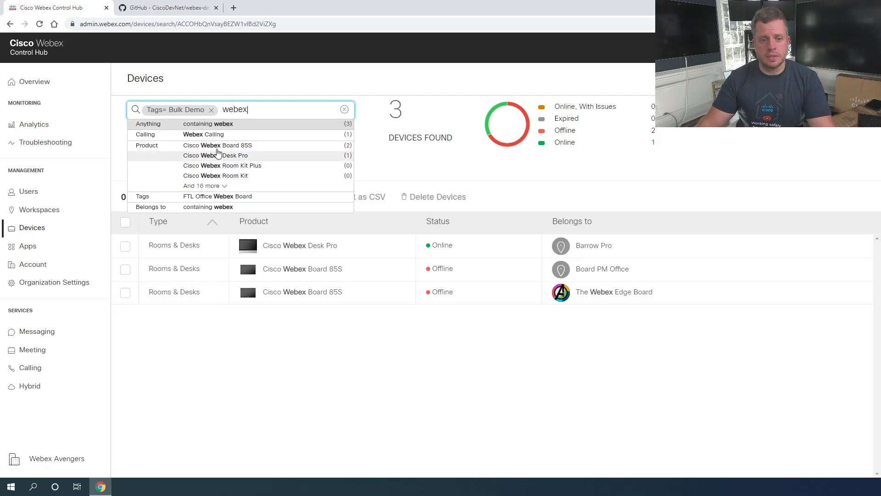
{"action": "left_click", "coordinate": [242, 146]}
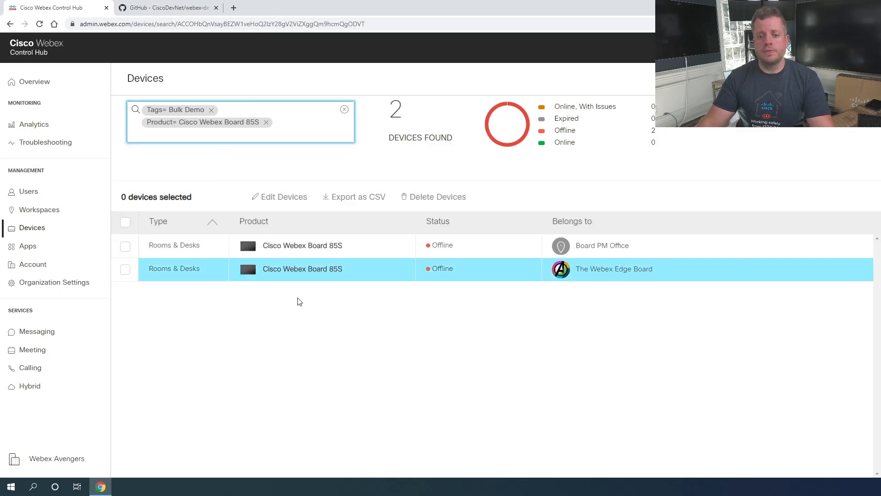
{"action": "left_click", "coordinate": [220, 245]}
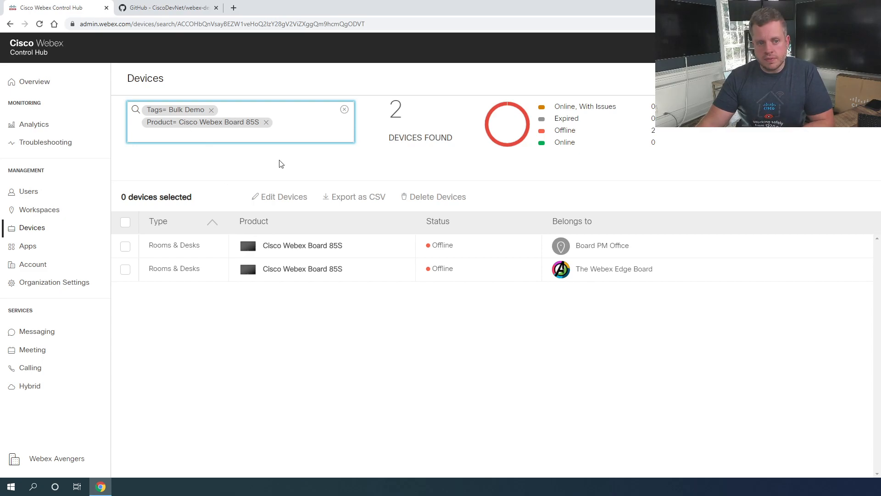
Step: Select all Board 85S devices in the filtered list and open their bulk device configurations
{"action": "left_click", "coordinate": [278, 202]}
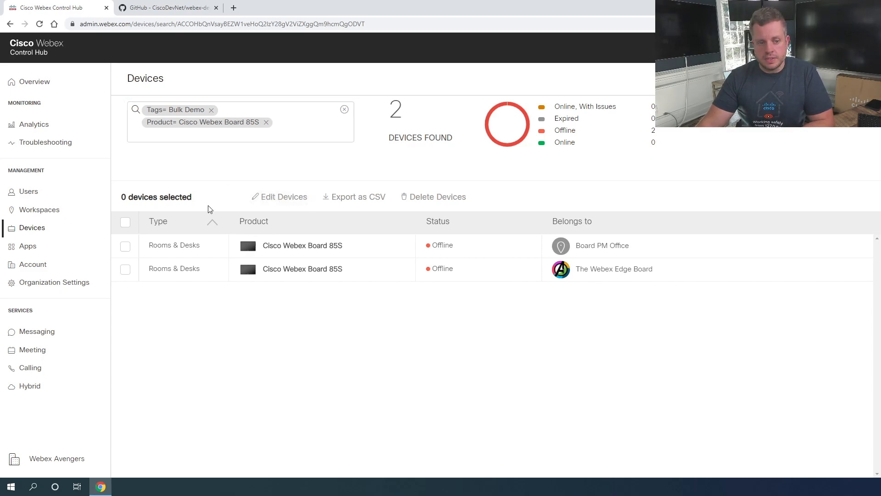
{"action": "left_click", "coordinate": [126, 222]}
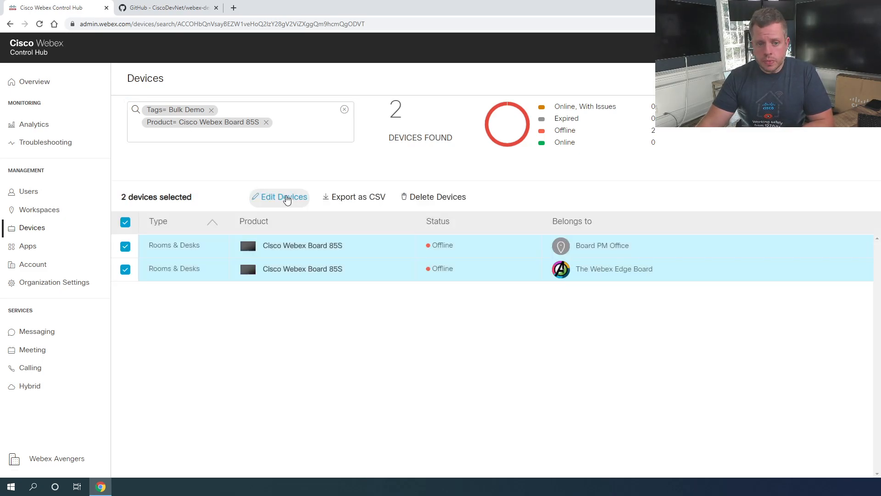
{"action": "left_click", "coordinate": [284, 197]}
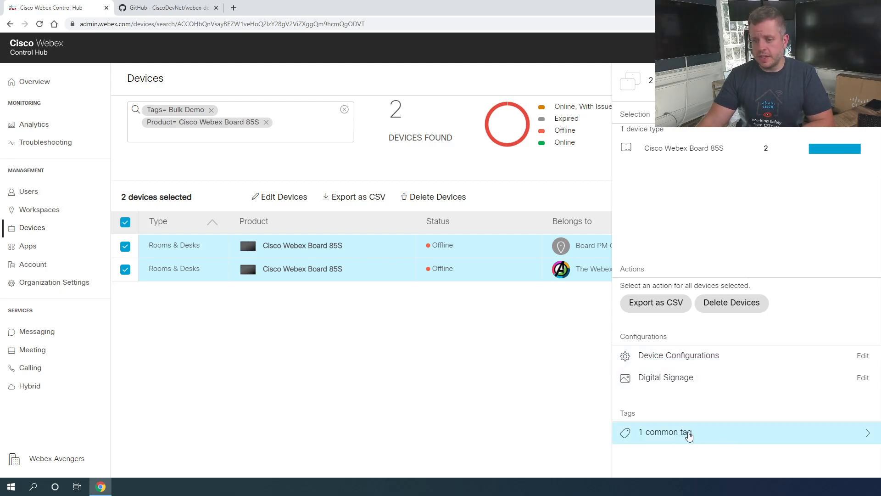
{"action": "left_click", "coordinate": [670, 359]}
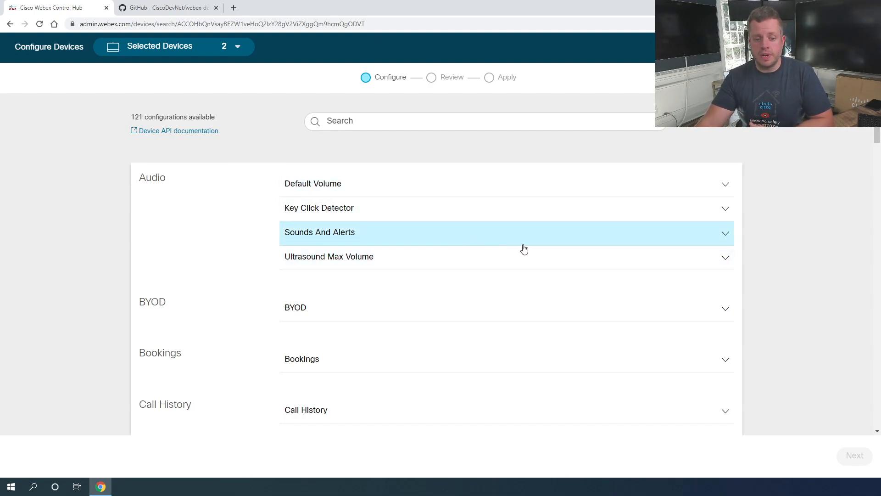
Step: Look through the available bulk configuration categories and inspect the Auto Run settings under Room Cleanup
{"action": "scroll", "coordinate": [469, 274], "scroll_direction": "down", "scroll_amount": 8}
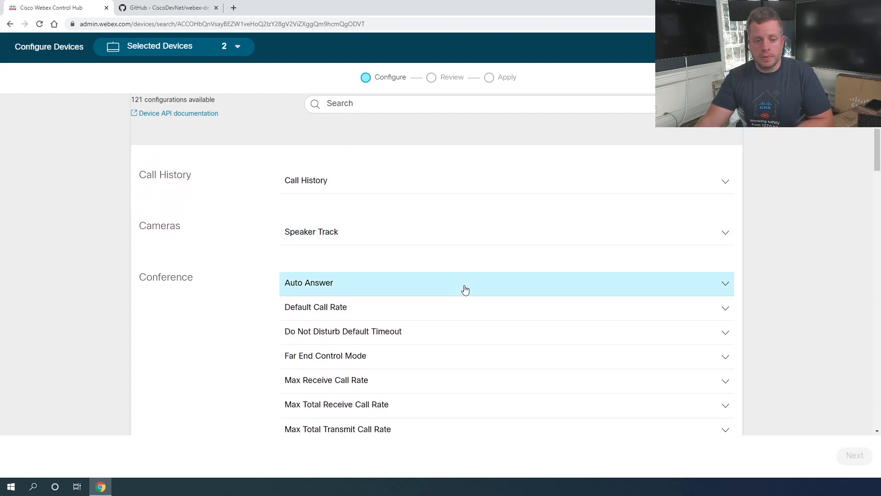
{"action": "scroll", "coordinate": [471, 290], "scroll_direction": "down", "scroll_amount": 4}
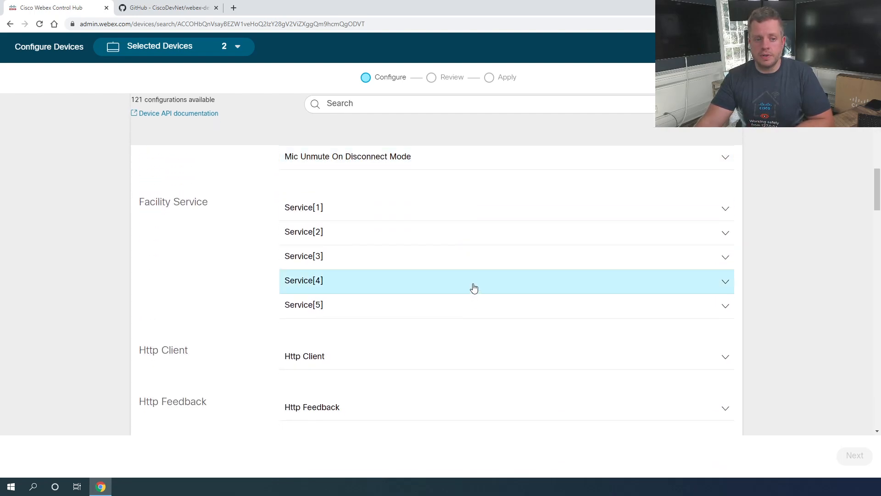
{"action": "scroll", "coordinate": [472, 289], "scroll_direction": "down", "scroll_amount": 4}
{"action": "scroll", "coordinate": [472, 289], "scroll_direction": "down", "scroll_amount": 4}
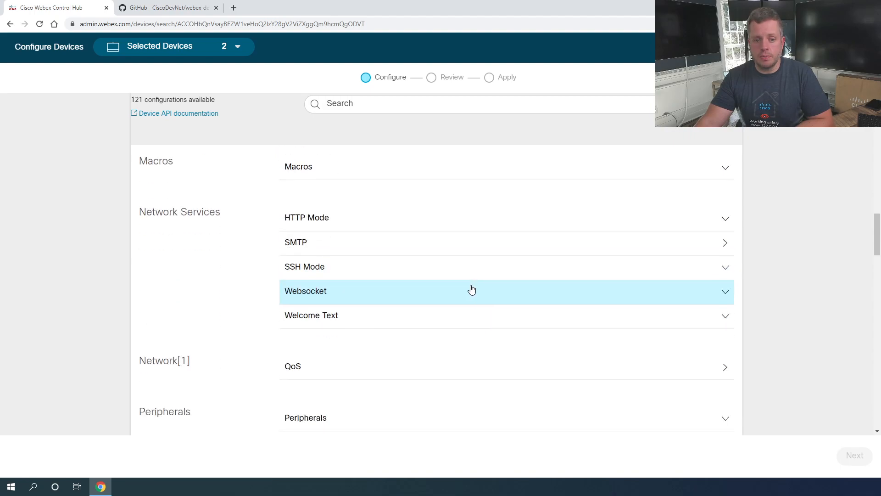
{"action": "scroll", "coordinate": [471, 289], "scroll_direction": "down", "scroll_amount": 4}
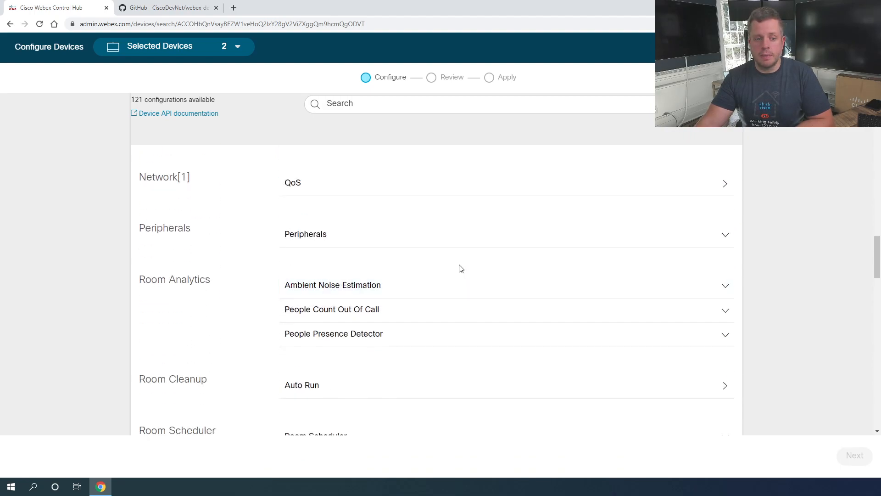
{"action": "scroll", "coordinate": [462, 268], "scroll_direction": "down", "scroll_amount": 2}
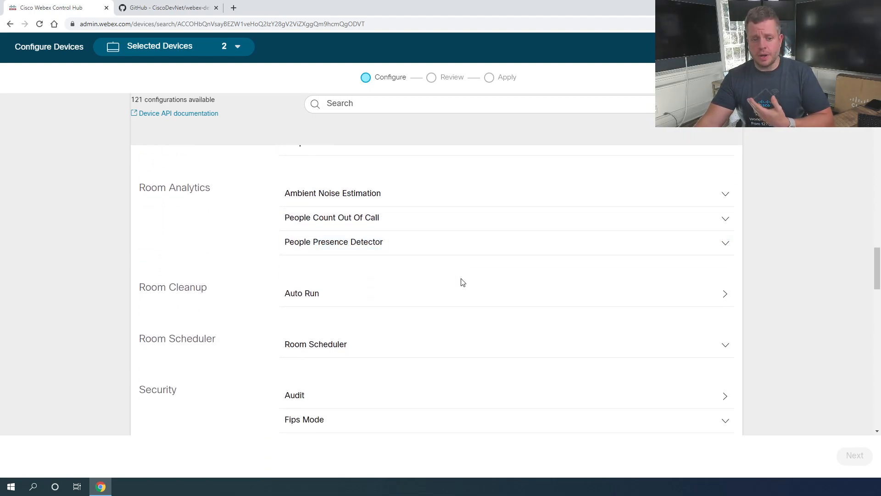
{"action": "scroll", "coordinate": [463, 282], "scroll_direction": "down", "scroll_amount": 1}
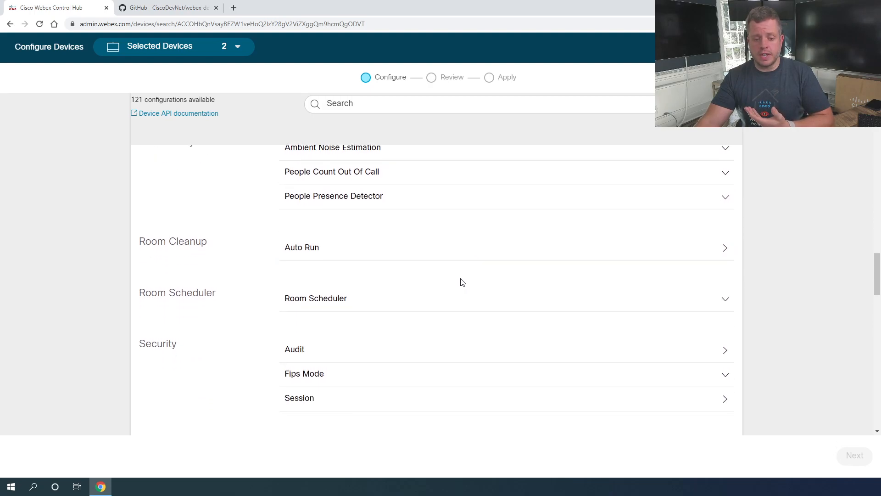
{"action": "scroll", "coordinate": [462, 282], "scroll_direction": "up", "scroll_amount": 1}
{"action": "left_click", "coordinate": [365, 298]}
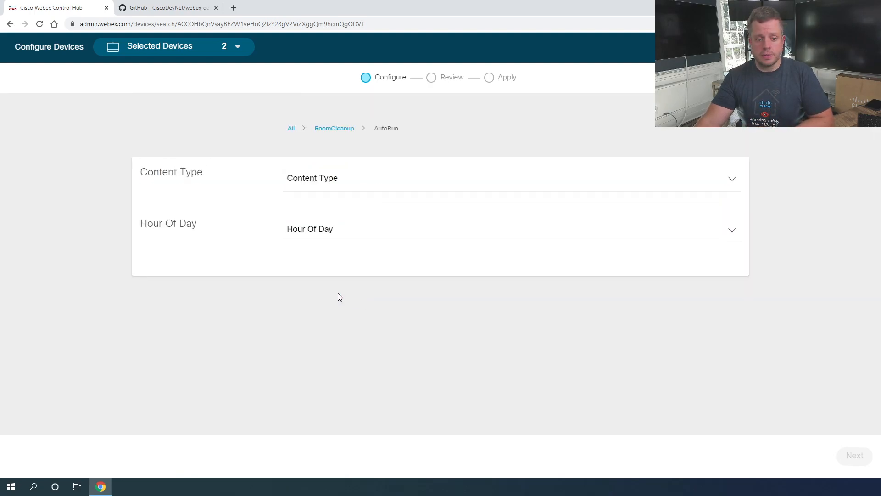
{"action": "left_click", "coordinate": [346, 128]}
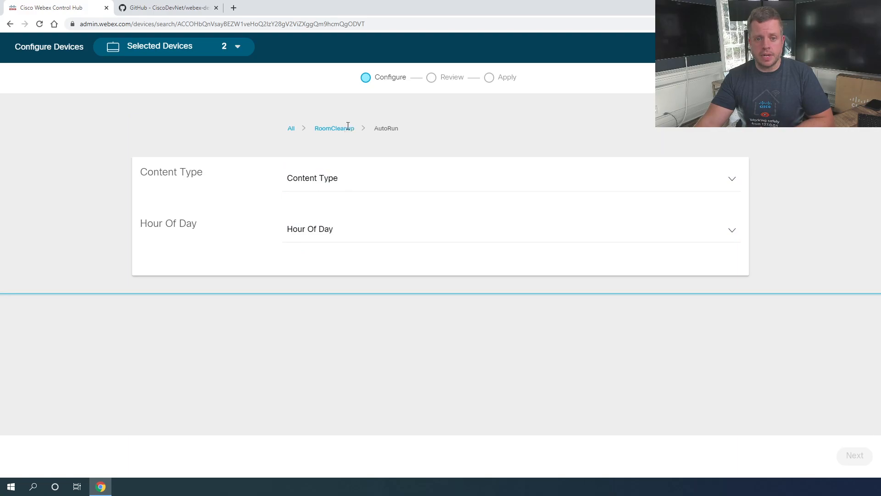
Step: Expand the Standby Control setting and check which selected products support it and which do not
{"action": "scroll", "coordinate": [420, 375], "scroll_direction": "down", "scroll_amount": 7}
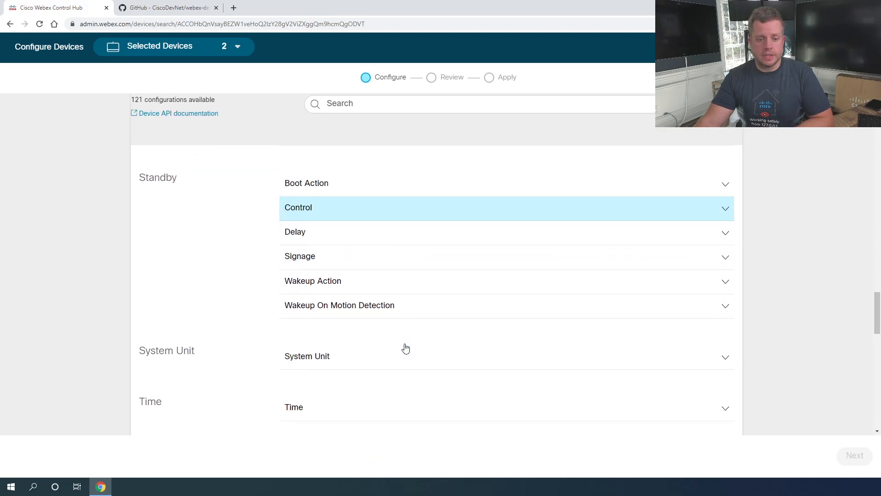
{"action": "left_click", "coordinate": [375, 212]}
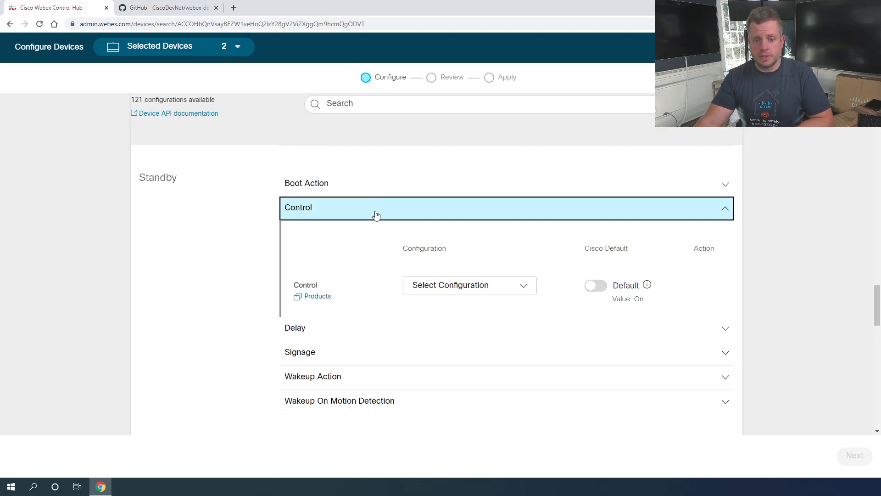
{"action": "left_click", "coordinate": [310, 299]}
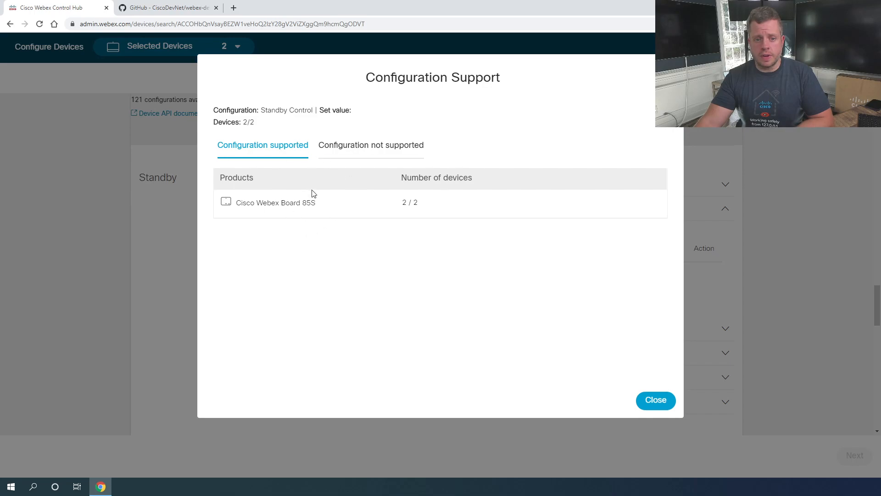
{"action": "left_click", "coordinate": [376, 145]}
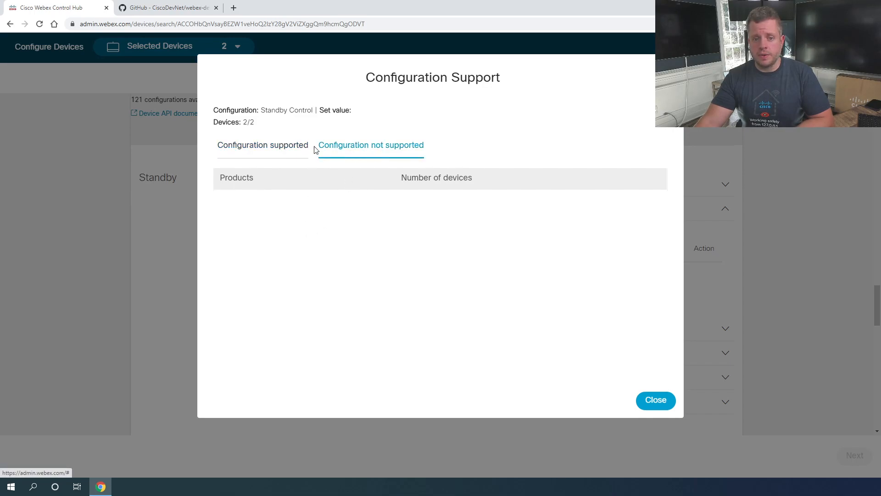
{"action": "left_click", "coordinate": [272, 153]}
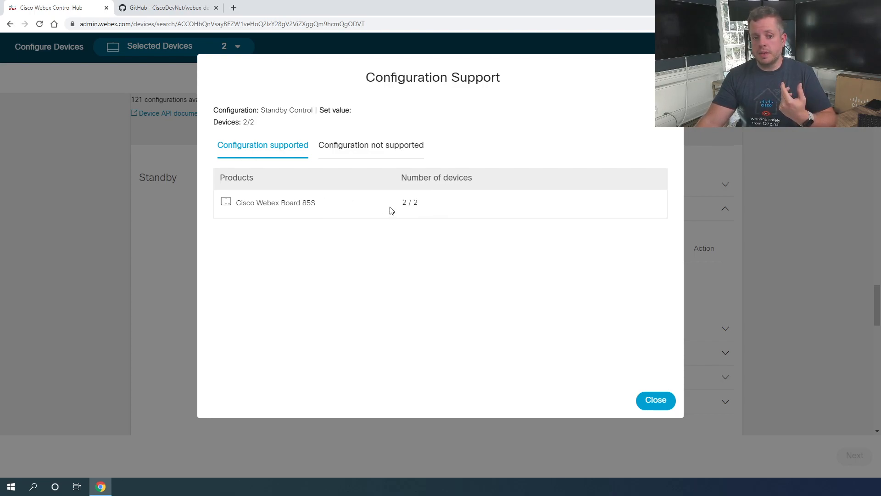
{"action": "left_click", "coordinate": [655, 400]}
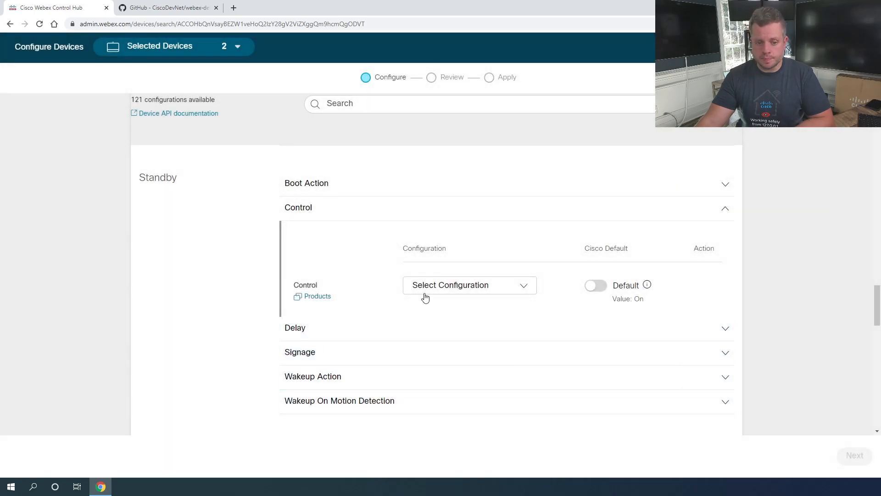
Step: Set Standby Control to On (Default), apply it to the selected devices and close the results
{"action": "left_click", "coordinate": [532, 285]}
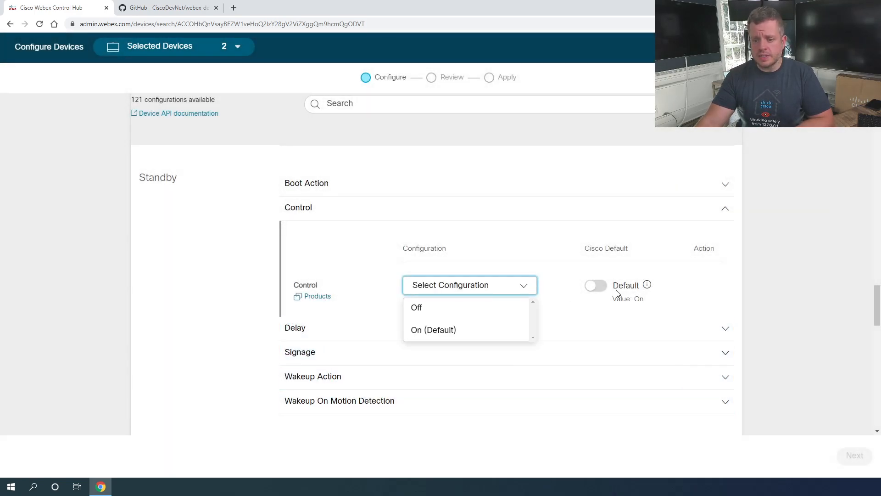
{"action": "left_click", "coordinate": [449, 330]}
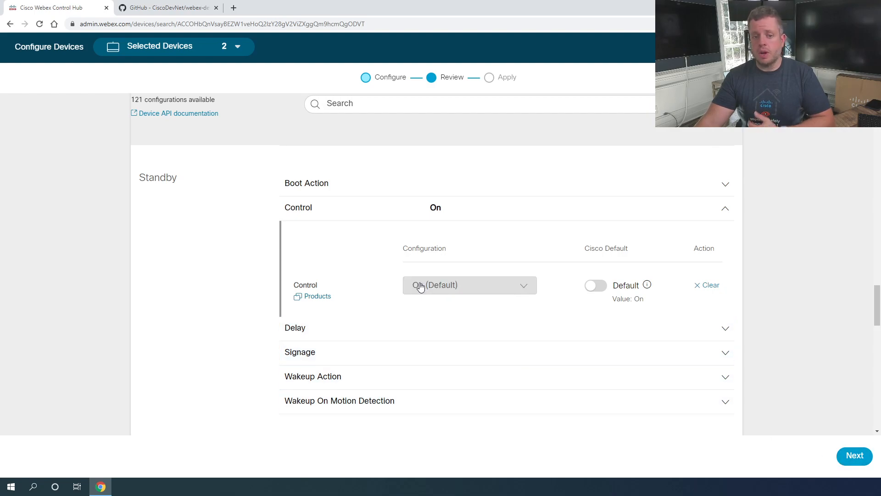
{"action": "left_click", "coordinate": [855, 455]}
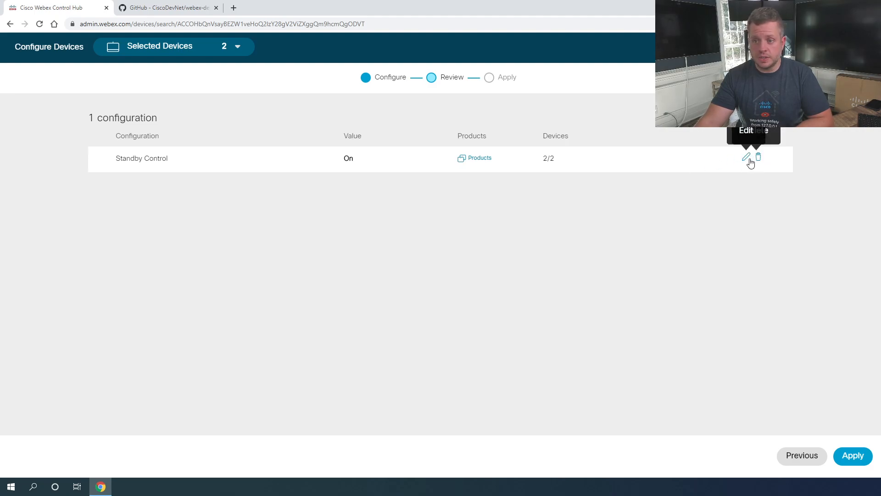
{"action": "left_click", "coordinate": [853, 463]}
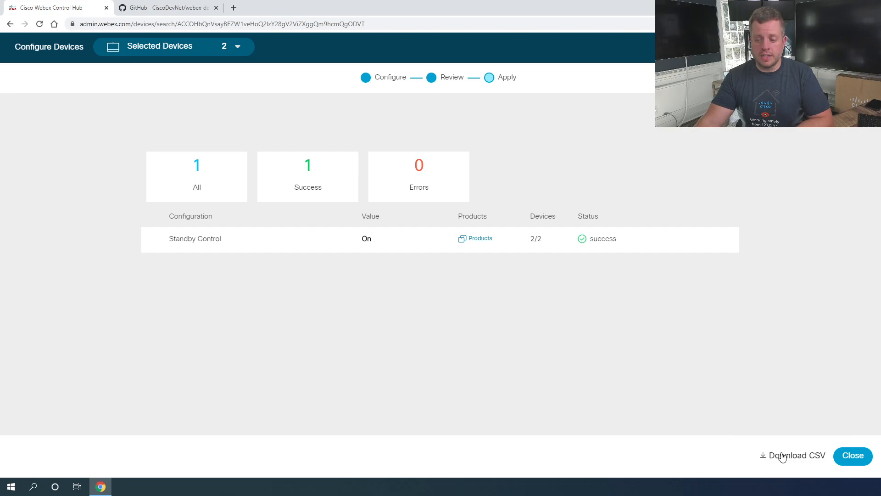
{"action": "left_click", "coordinate": [852, 460]}
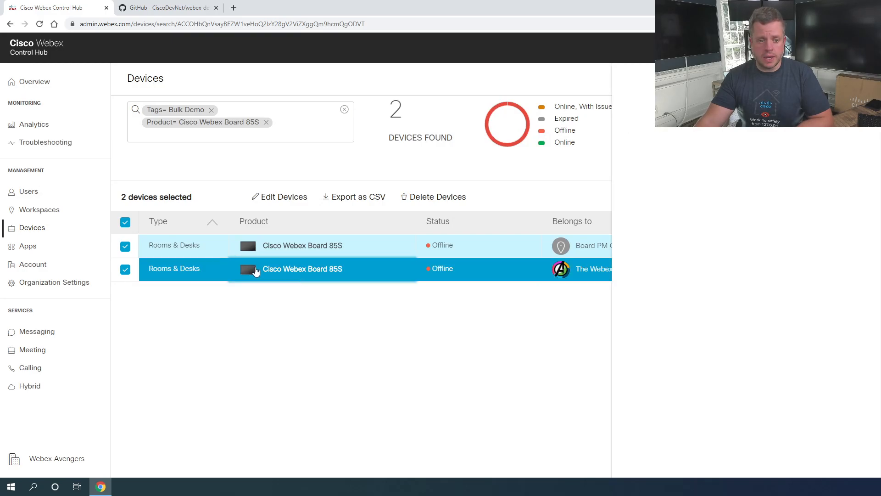
Step: Open the individual device configurations of the Board 85S that belongs to The Webex Edge Board
{"action": "left_click", "coordinate": [295, 273]}
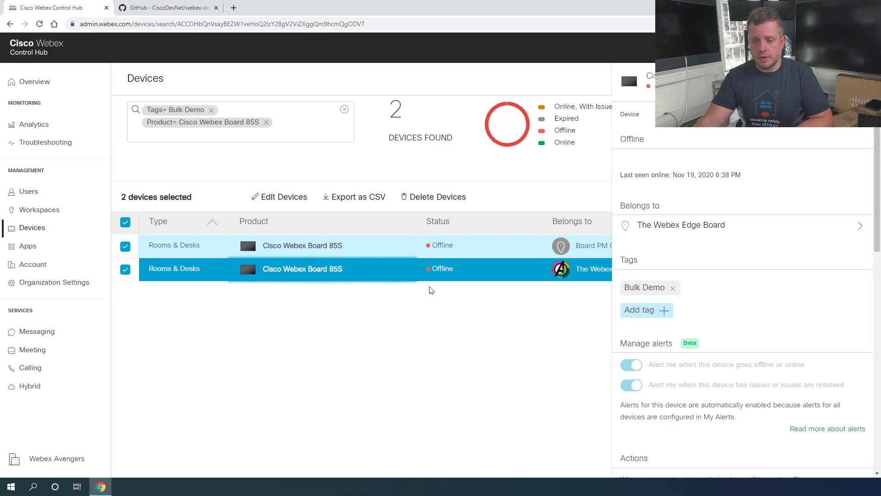
{"action": "scroll", "coordinate": [724, 331], "scroll_direction": "down", "scroll_amount": 5}
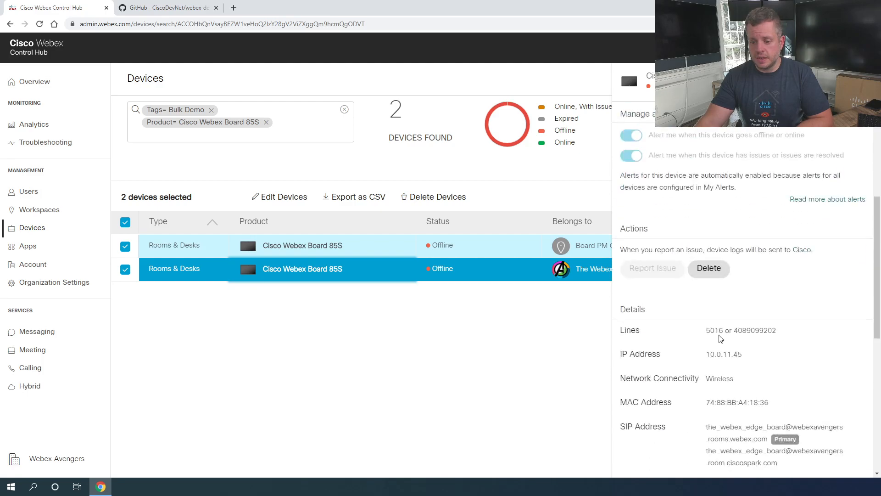
{"action": "scroll", "coordinate": [724, 354], "scroll_direction": "down", "scroll_amount": 6}
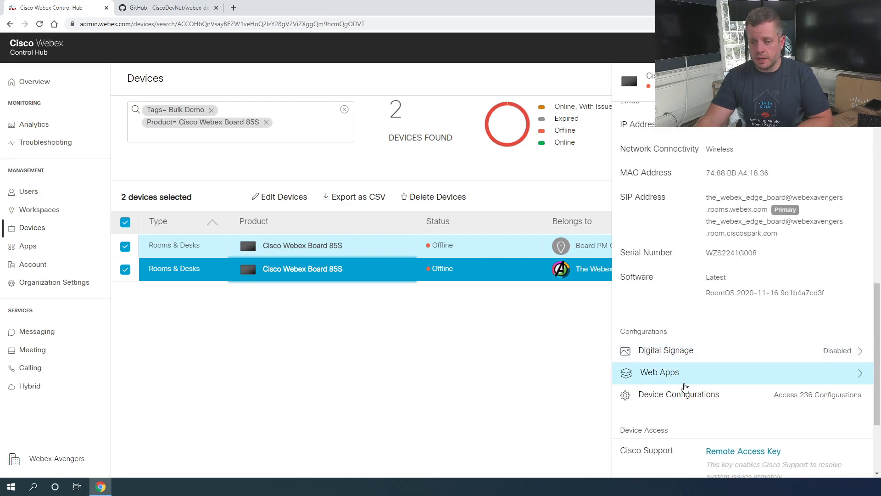
{"action": "left_click", "coordinate": [683, 401]}
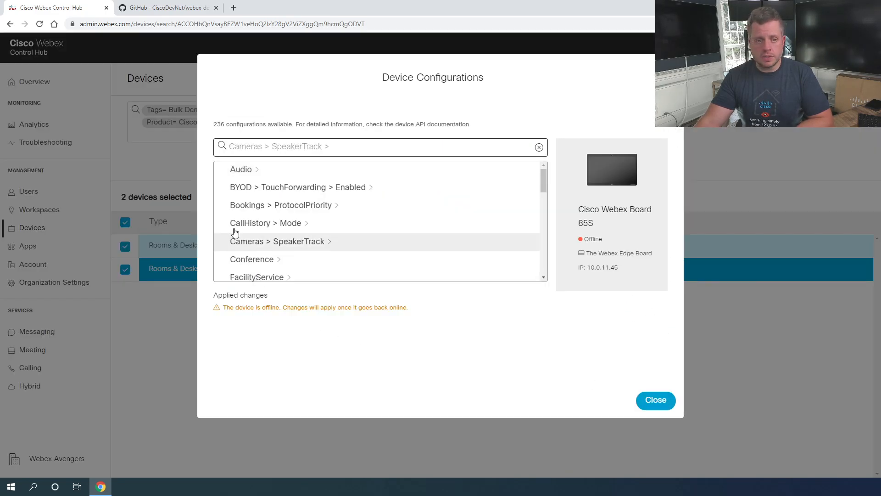
Step: Check the Standby > Control value and the Applied changes note for this board, closing its configurations and device details
{"action": "scroll", "coordinate": [351, 253], "scroll_direction": "down", "scroll_amount": 3}
{"action": "scroll", "coordinate": [340, 266], "scroll_direction": "down", "scroll_amount": 6}
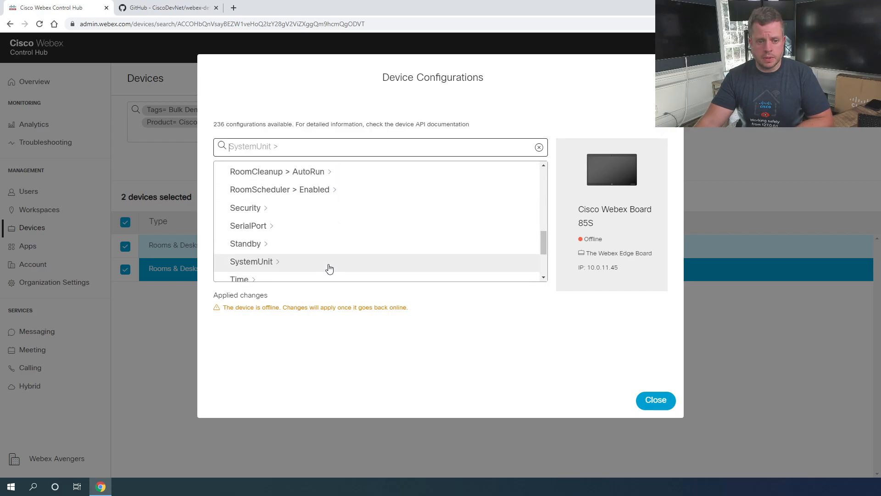
{"action": "left_click", "coordinate": [297, 247]}
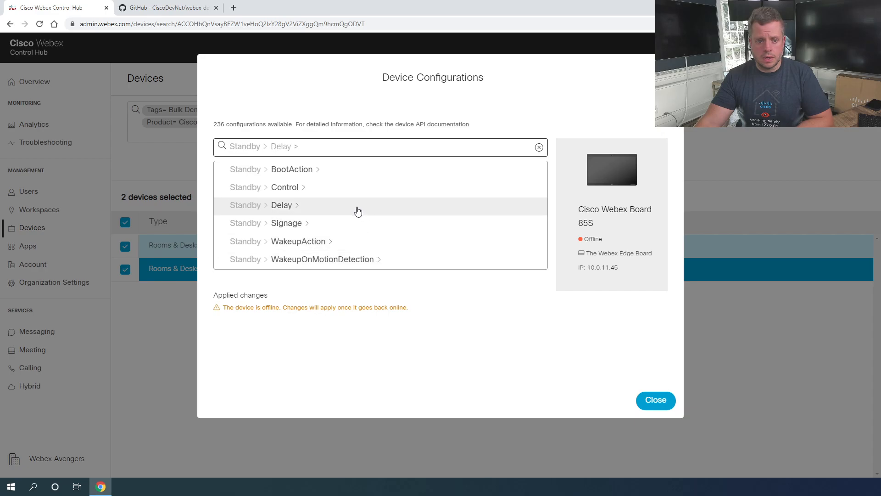
{"action": "left_click", "coordinate": [344, 189]}
{"action": "type", "text": "On"}
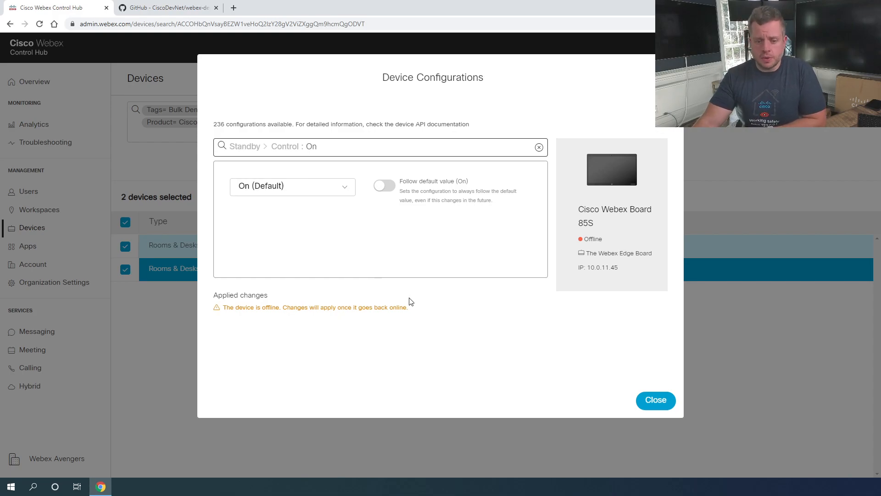
{"action": "left_click_drag", "start_coordinate": [415, 309], "coordinate": [224, 293]}
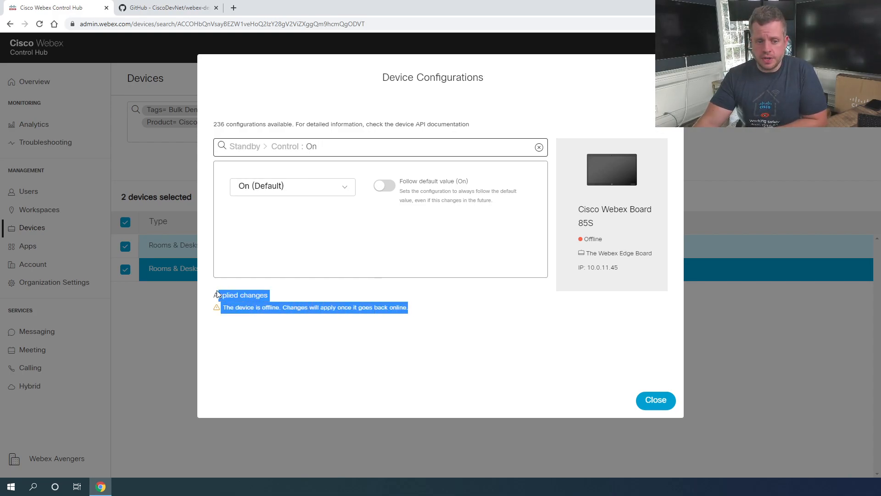
{"action": "left_click", "coordinate": [229, 322]}
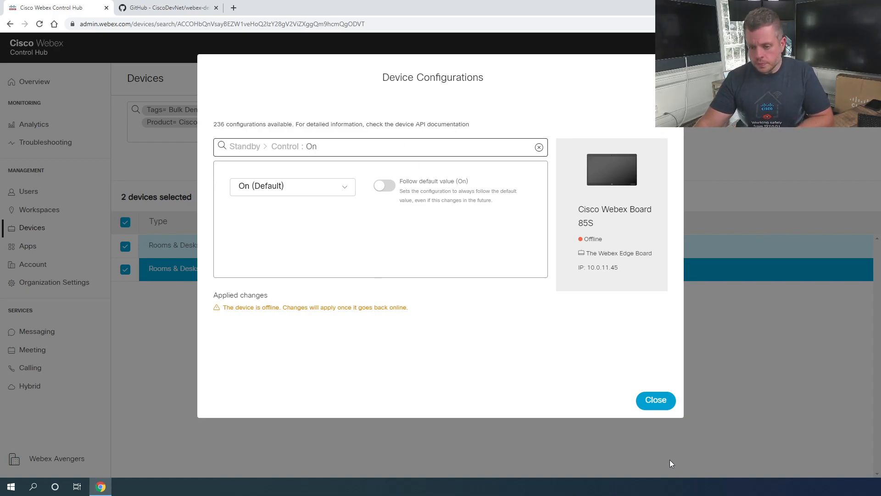
{"action": "left_click", "coordinate": [649, 409]}
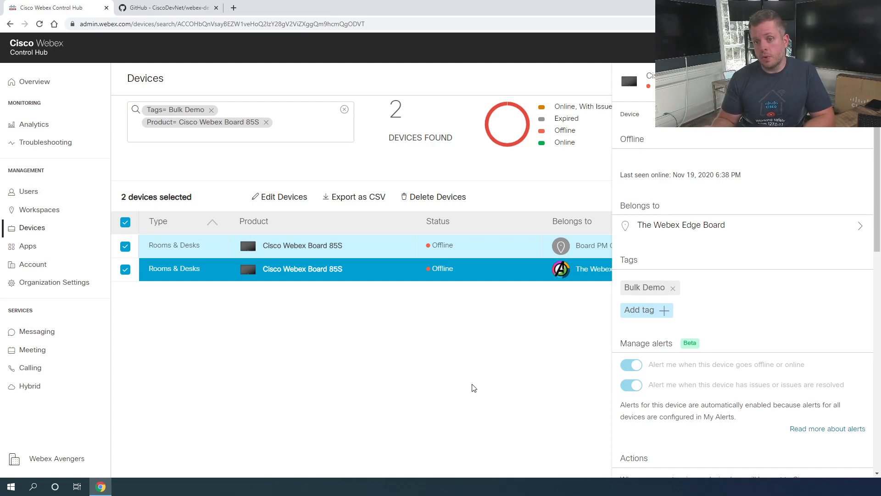
{"action": "left_click", "coordinate": [629, 67]}
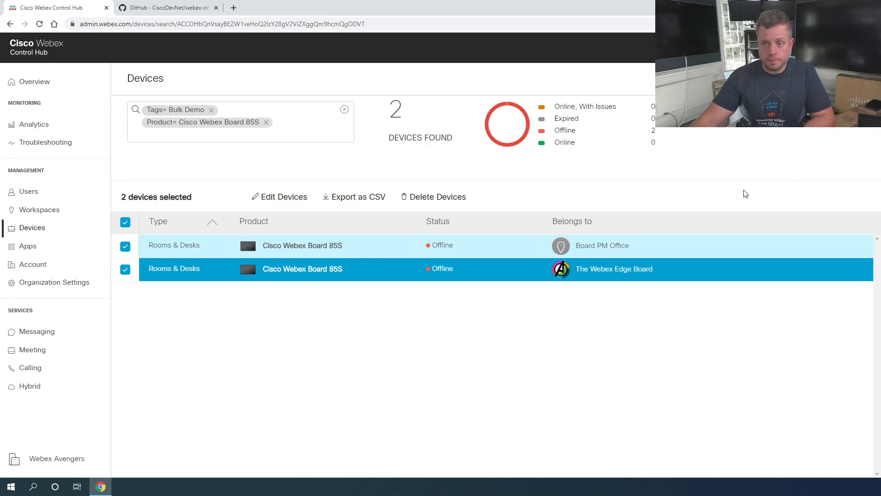
Step: Open the organization's device settings and read the Webex Edge for Devices option that allows Control Hub to manage configurations
{"action": "left_click", "coordinate": [808, 78]}
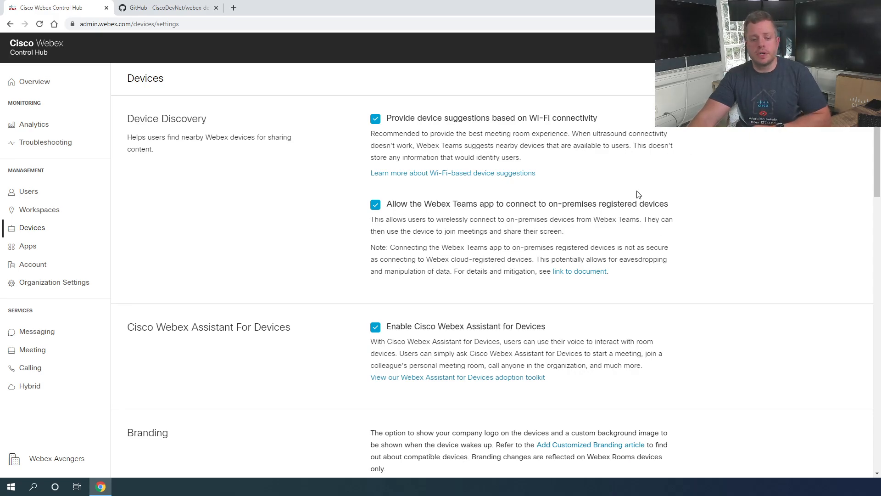
{"action": "scroll", "coordinate": [375, 320], "scroll_direction": "down", "scroll_amount": 5}
{"action": "scroll", "coordinate": [375, 320], "scroll_direction": "down", "scroll_amount": 7}
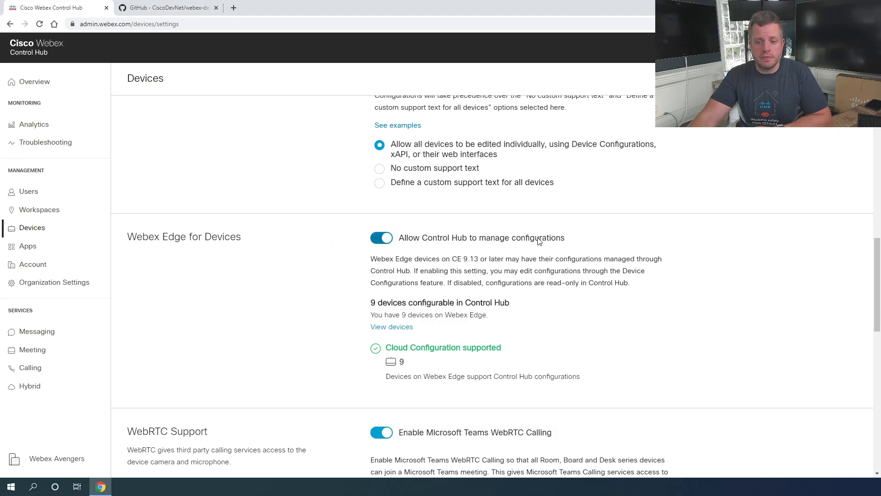
{"action": "left_click_drag", "start_coordinate": [371, 259], "coordinate": [541, 282]}
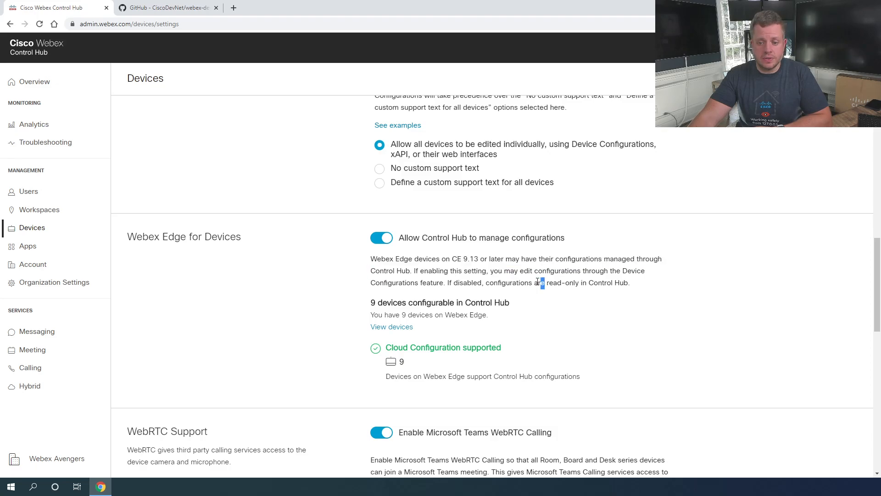
{"action": "left_click", "coordinate": [488, 282]}
{"action": "left_click_drag", "start_coordinate": [448, 282], "coordinate": [638, 287]}
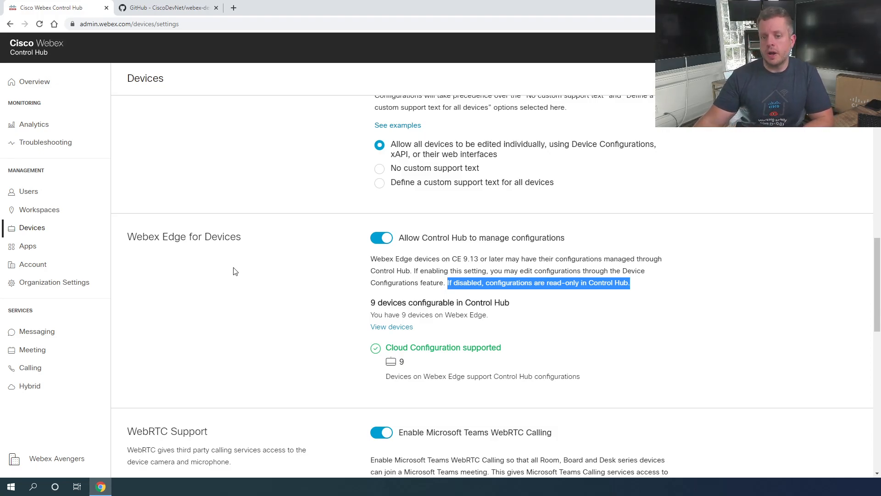
{"action": "left_click", "coordinate": [251, 322]}
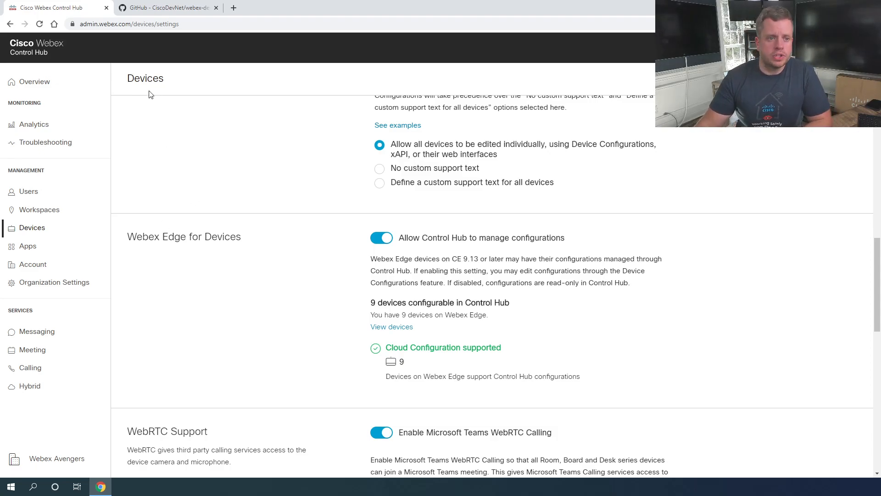
Step: Switch to the webex-device-api-examples repository on GitHub and examine the search parameters, including tag, and bulk settings in bulk-patch.js
{"action": "left_click", "coordinate": [191, 10]}
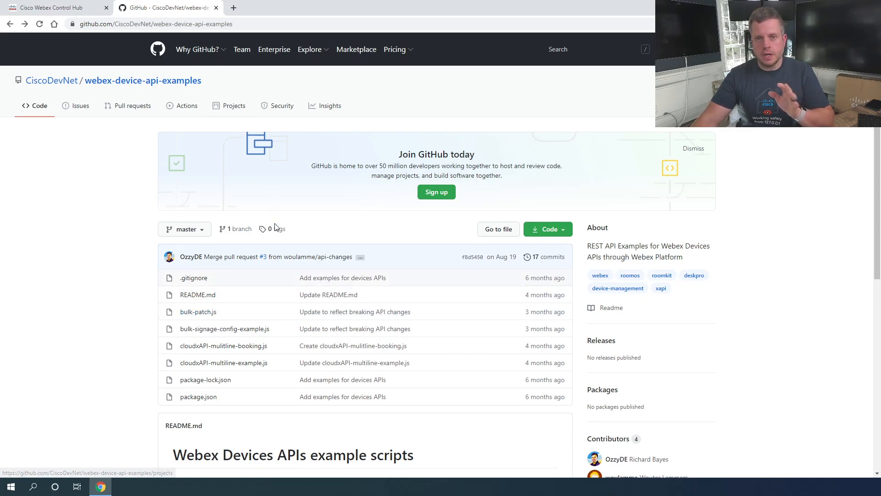
{"action": "left_click", "coordinate": [203, 314]}
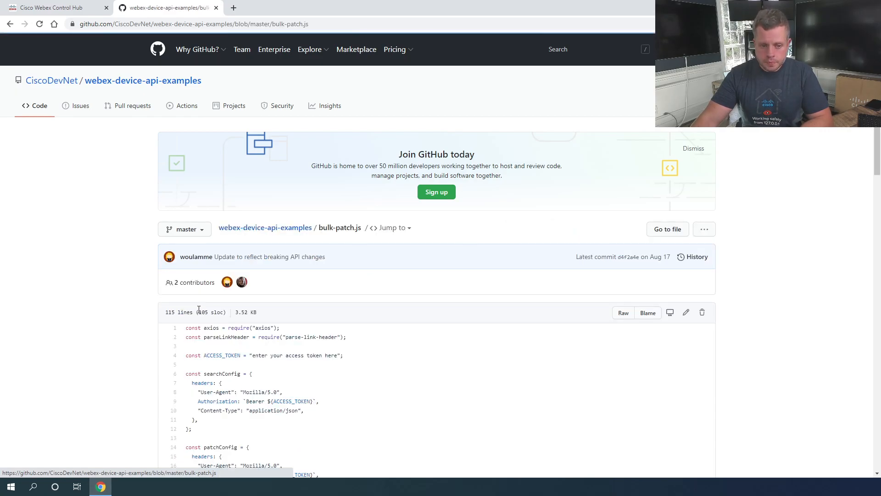
{"action": "scroll", "coordinate": [350, 383], "scroll_direction": "down", "scroll_amount": 5}
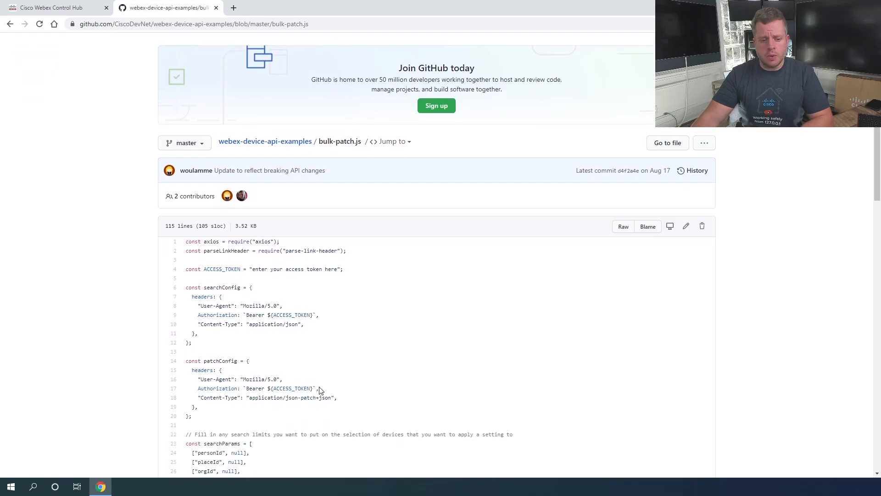
{"action": "scroll", "coordinate": [320, 391], "scroll_direction": "down", "scroll_amount": 3}
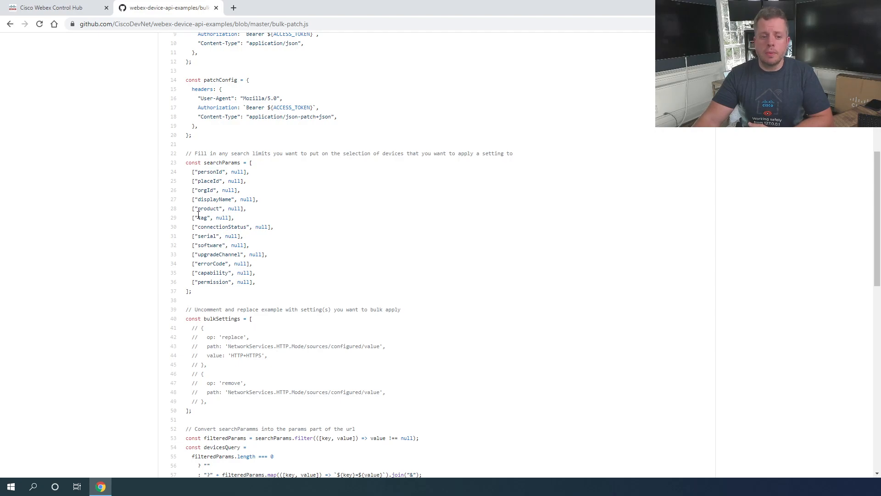
{"action": "left_click_drag", "start_coordinate": [195, 218], "coordinate": [237, 218]}
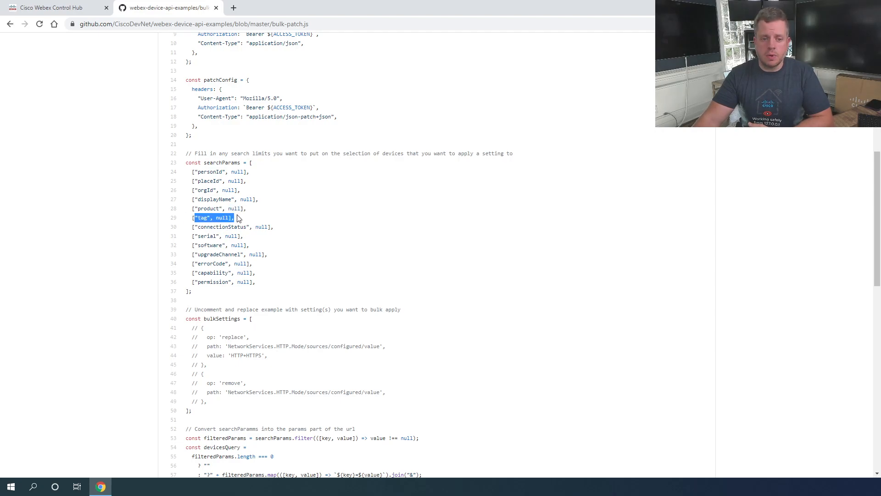
{"action": "left_click", "coordinate": [332, 219]}
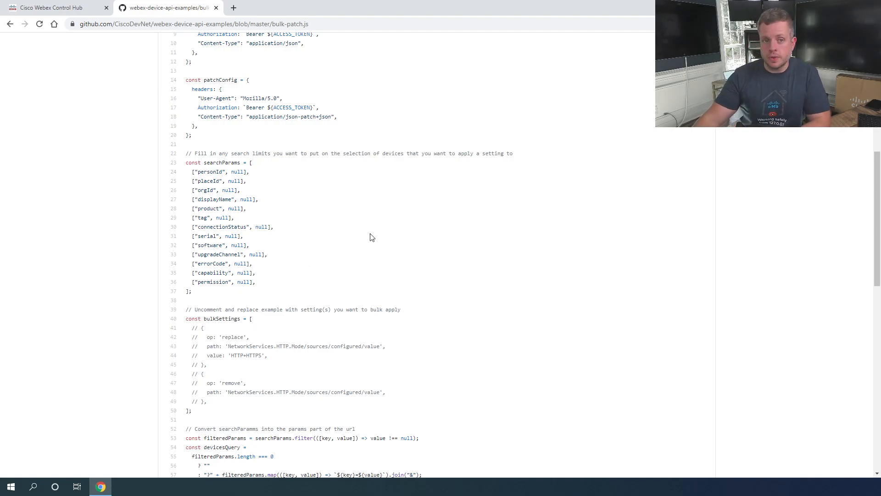
Step: Return to the webex-device-api-examples file list and open bulk-signage-config-example.js
{"action": "scroll", "coordinate": [434, 247], "scroll_direction": "up", "scroll_amount": 4}
{"action": "scroll", "coordinate": [429, 252], "scroll_direction": "up", "scroll_amount": 4}
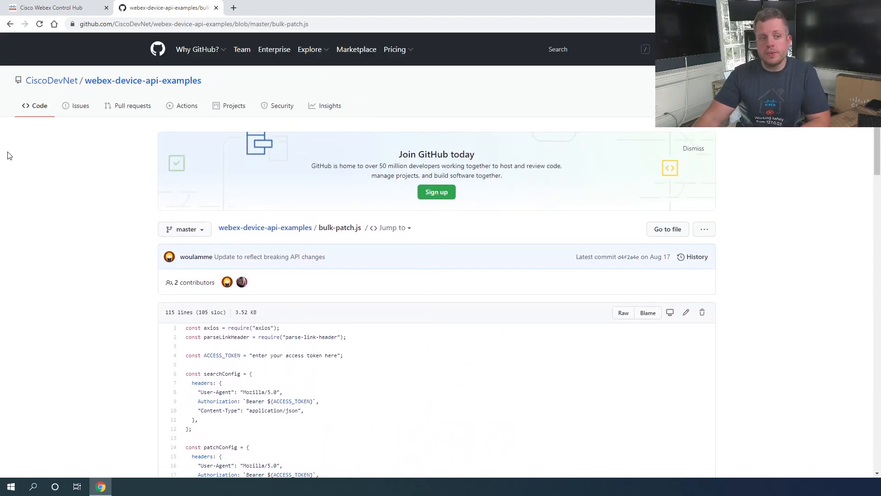
{"action": "left_click", "coordinate": [138, 82]}
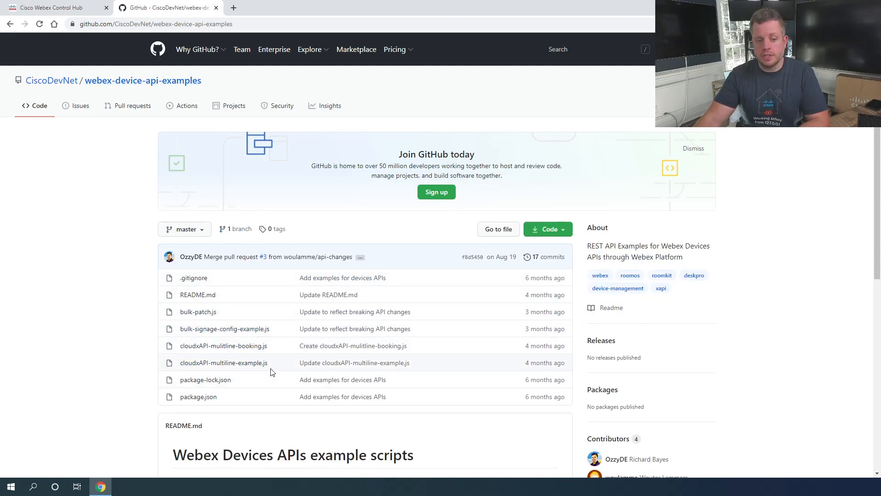
{"action": "left_click", "coordinate": [238, 334]}
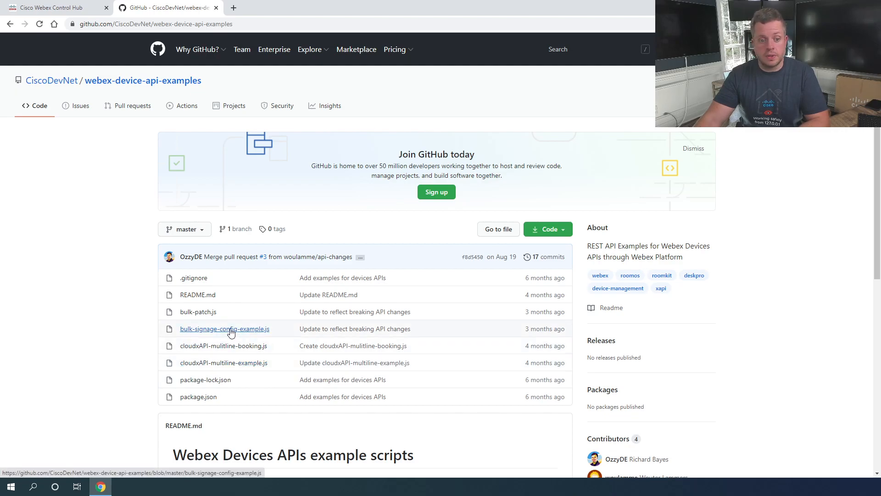